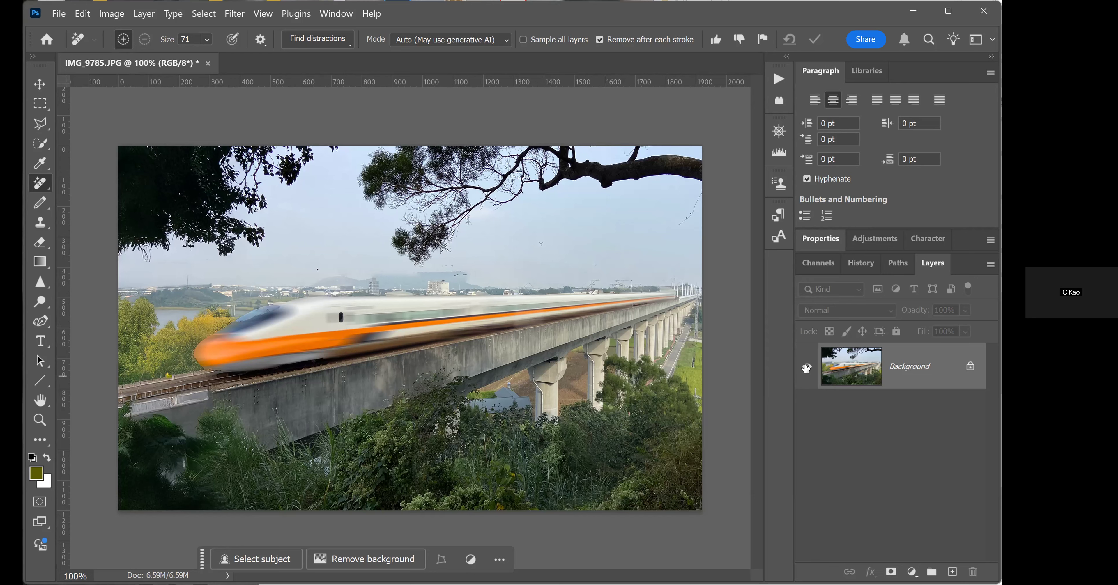
# Step: Examine the motion-blurred train close up, from the nose and cab door to the bridge beneath it
pyautogui.scroll(1, 382, 370)
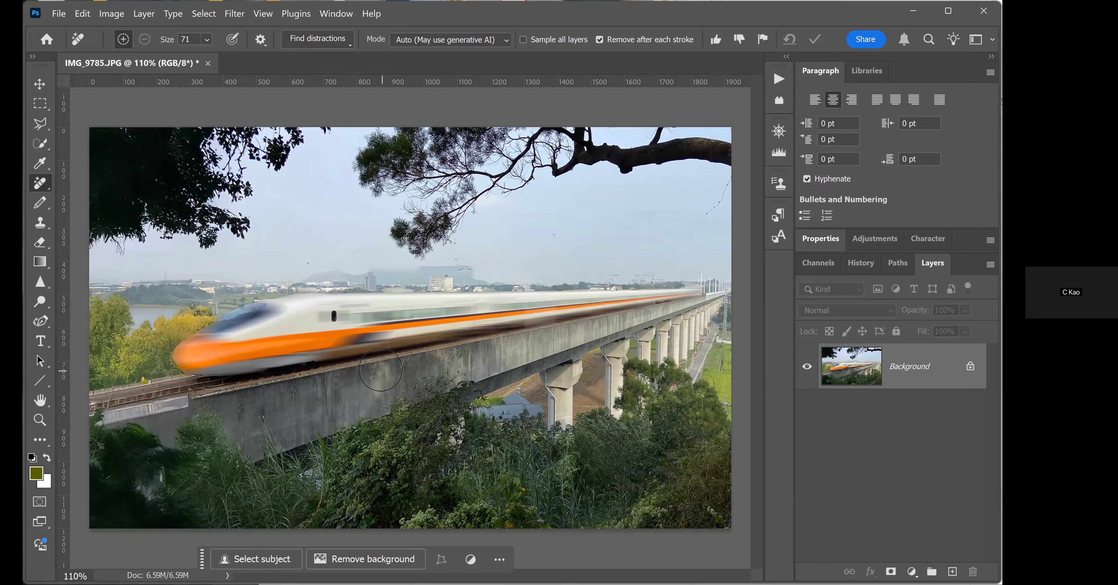
pyautogui.scroll(10, 381, 370)
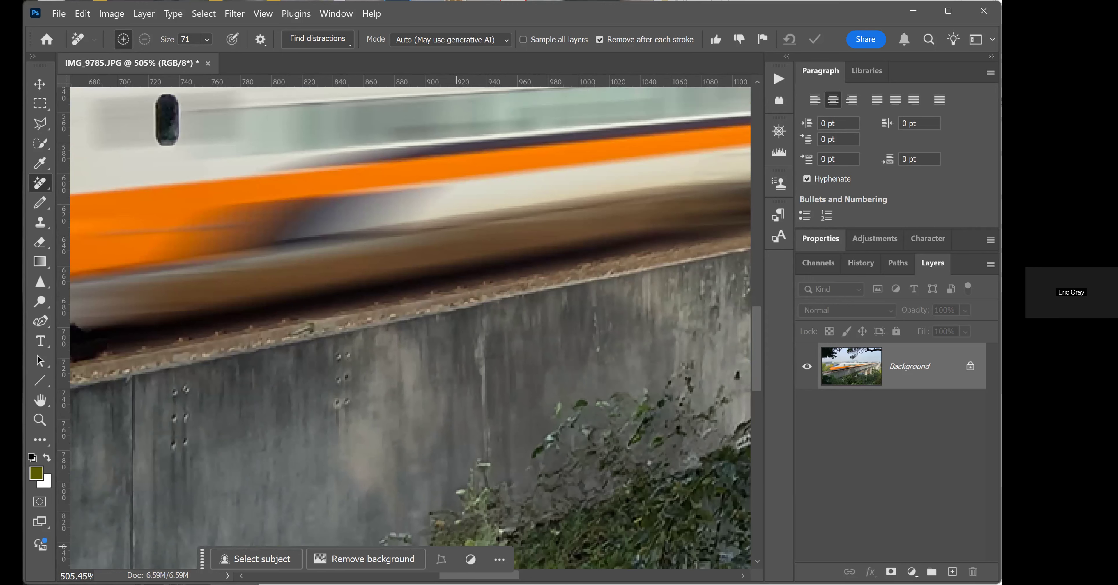
pyautogui.moveTo(464, 576); pyautogui.dragTo(420, 576)
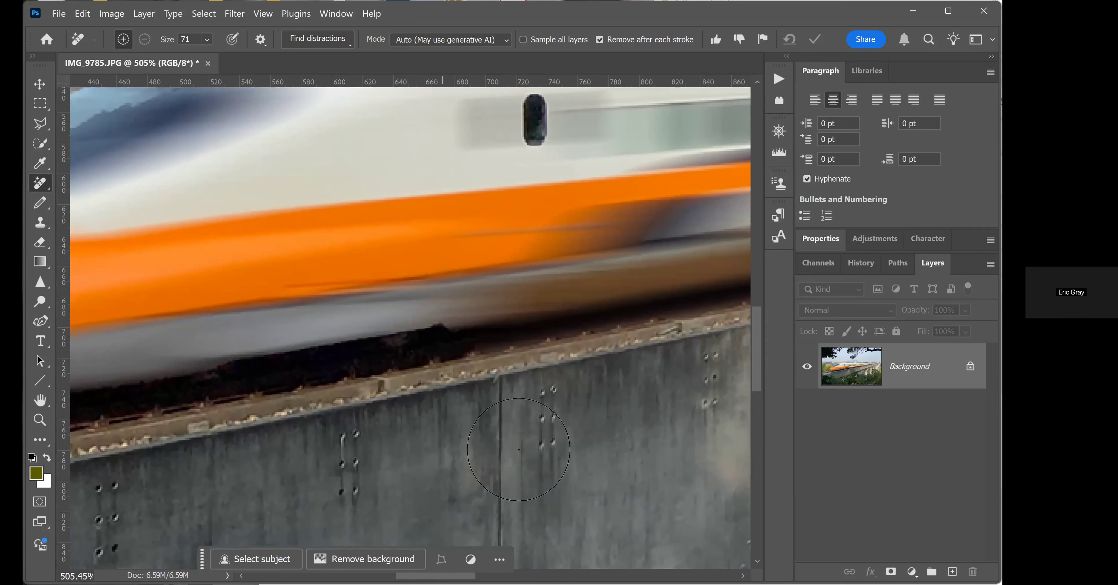
pyautogui.scroll(-5, 530, 367)
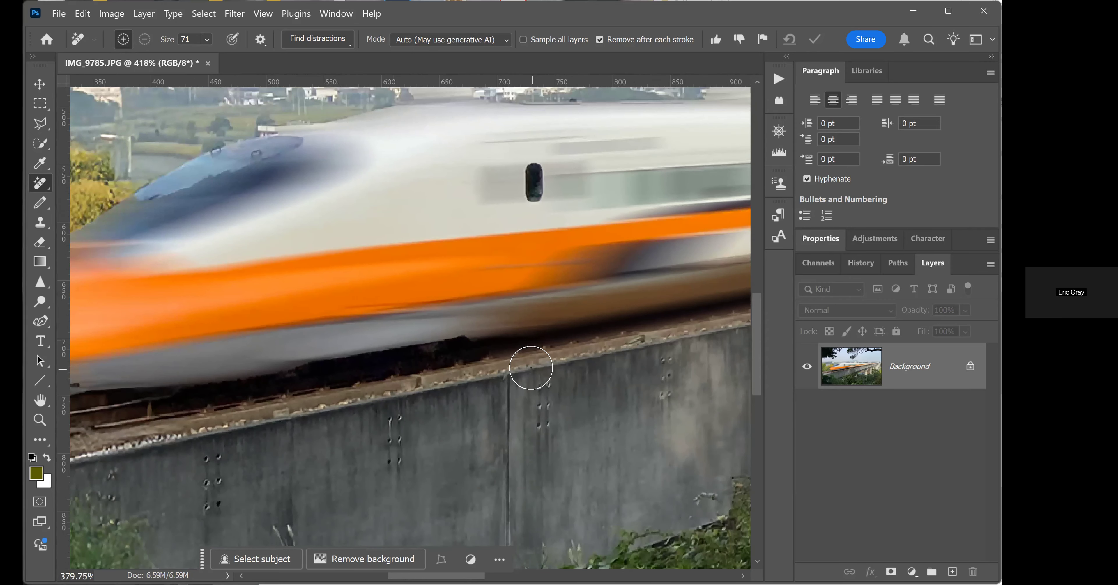
pyautogui.scroll(-2, 429, 337)
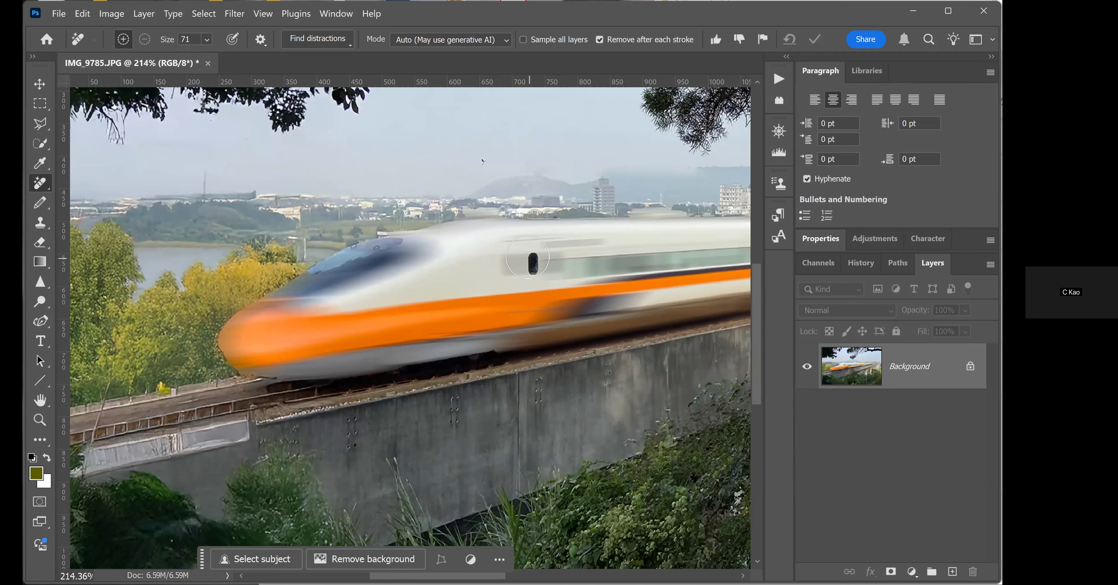
# Step: Set the history brush source to the second Select Inverse state, just before Motion Blur, and revert the image to that state
pyautogui.click(857, 264)
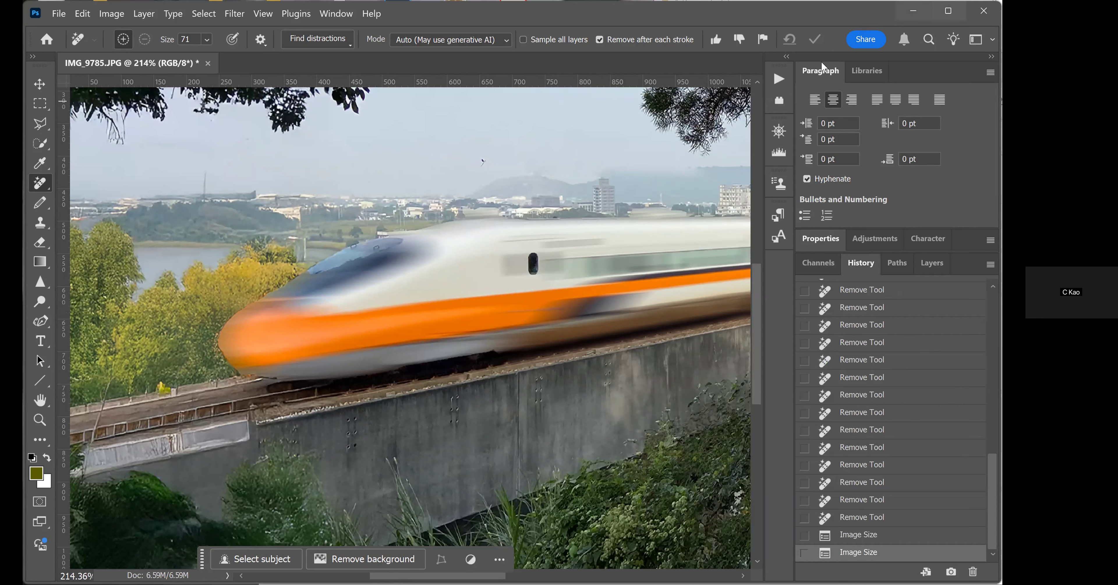
pyautogui.click(330, 18)
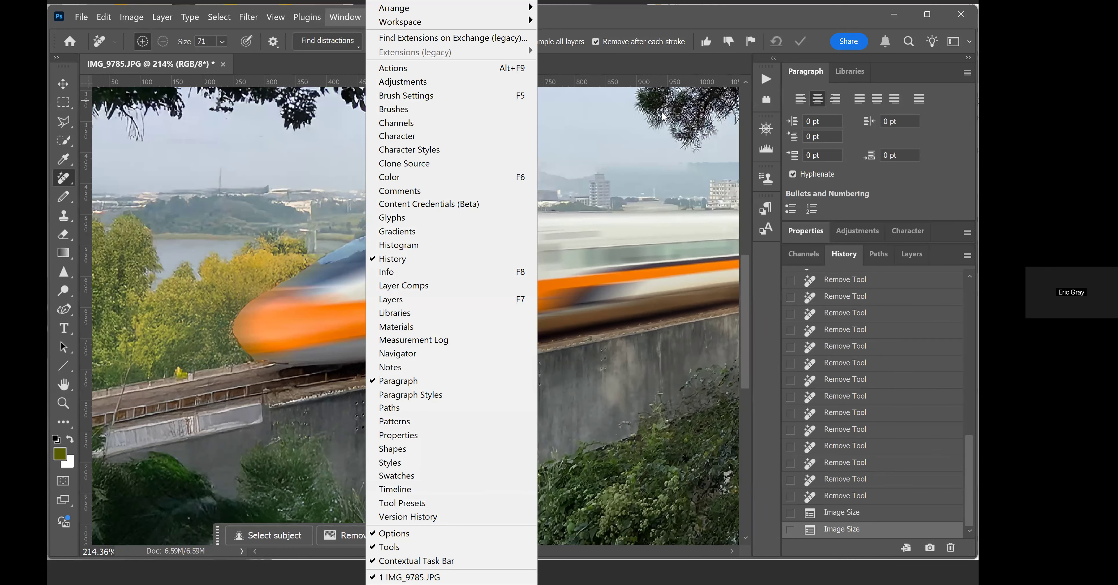
pyautogui.click(970, 466)
pyautogui.moveTo(971, 463); pyautogui.dragTo(973, 447)
pyautogui.scroll(5, 998, 469)
pyautogui.scroll(2, 890, 419)
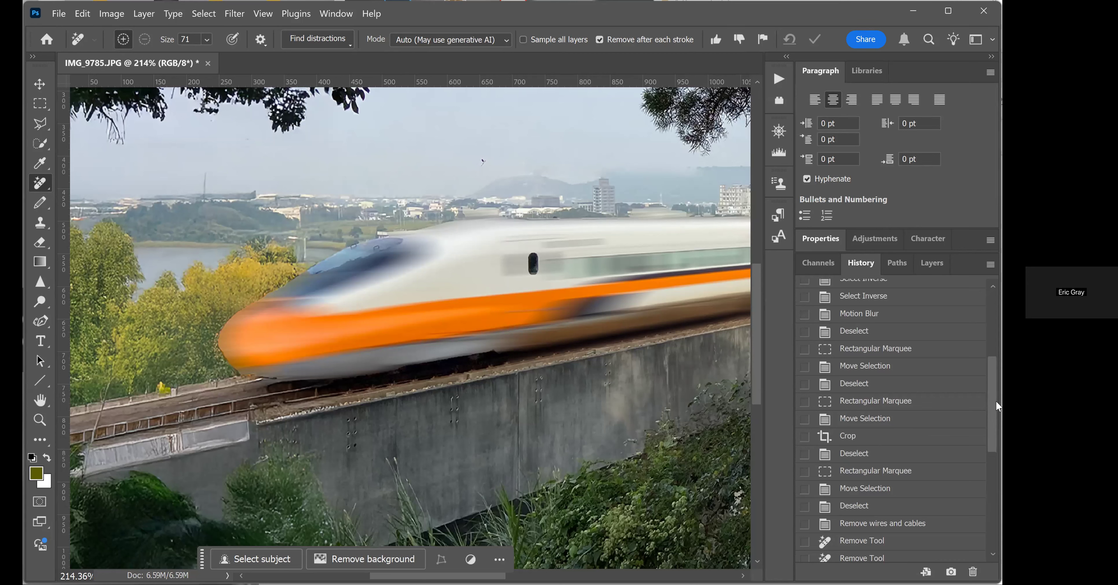
pyautogui.scroll(3, 995, 383)
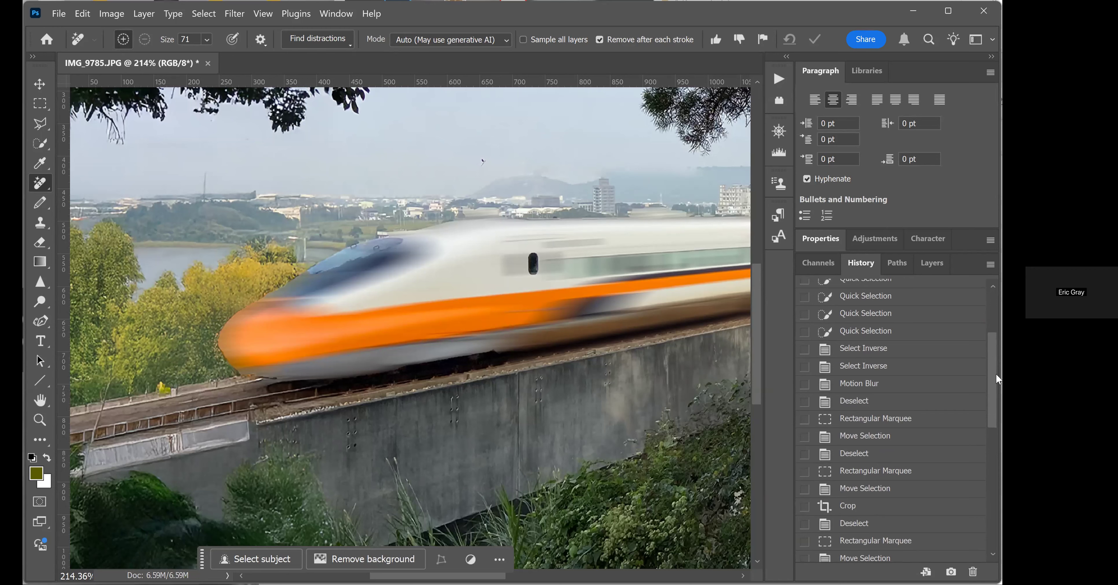
pyautogui.click(804, 377)
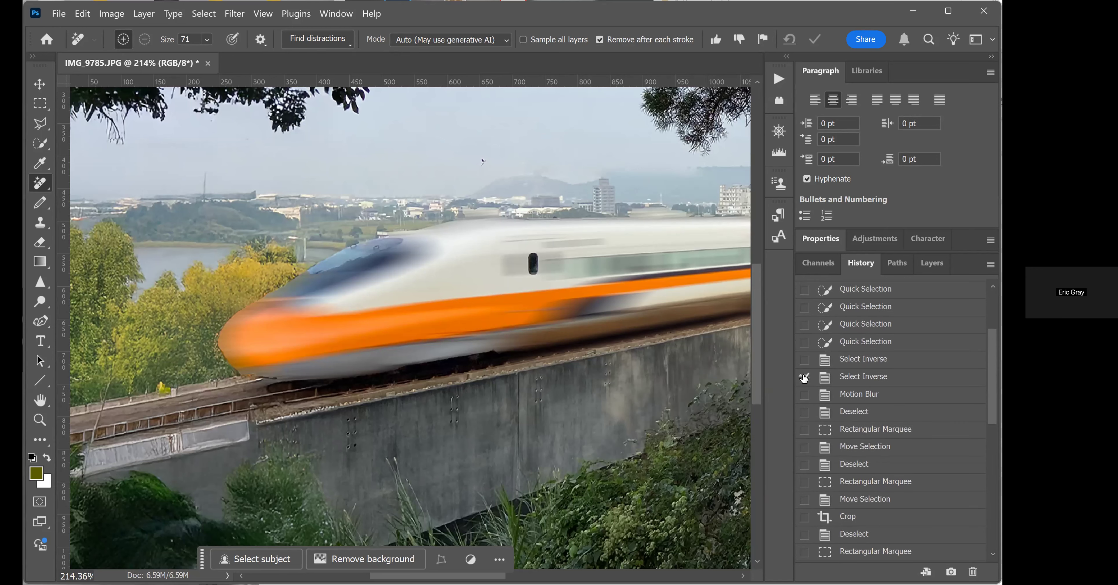
pyautogui.click(846, 378)
pyautogui.scroll(-6, 464, 357)
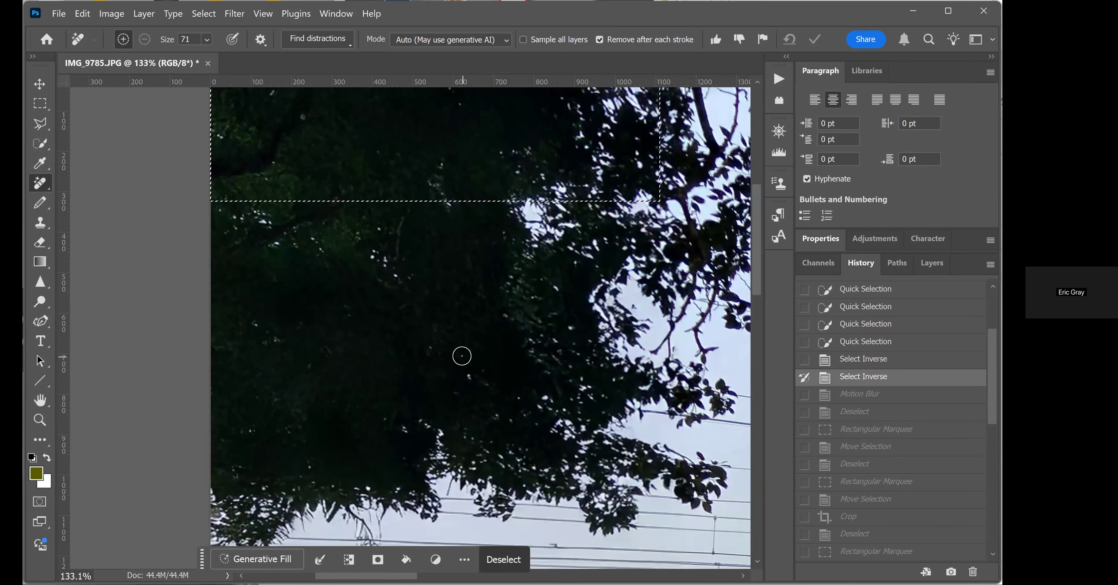
pyautogui.scroll(-2, 463, 356)
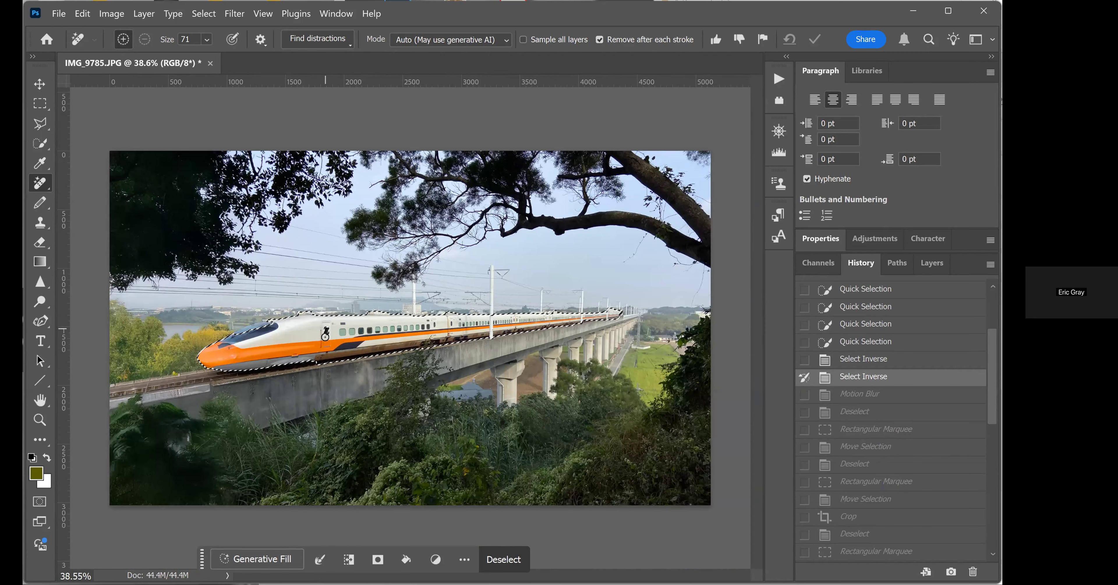
pyautogui.scroll(6, 360, 332)
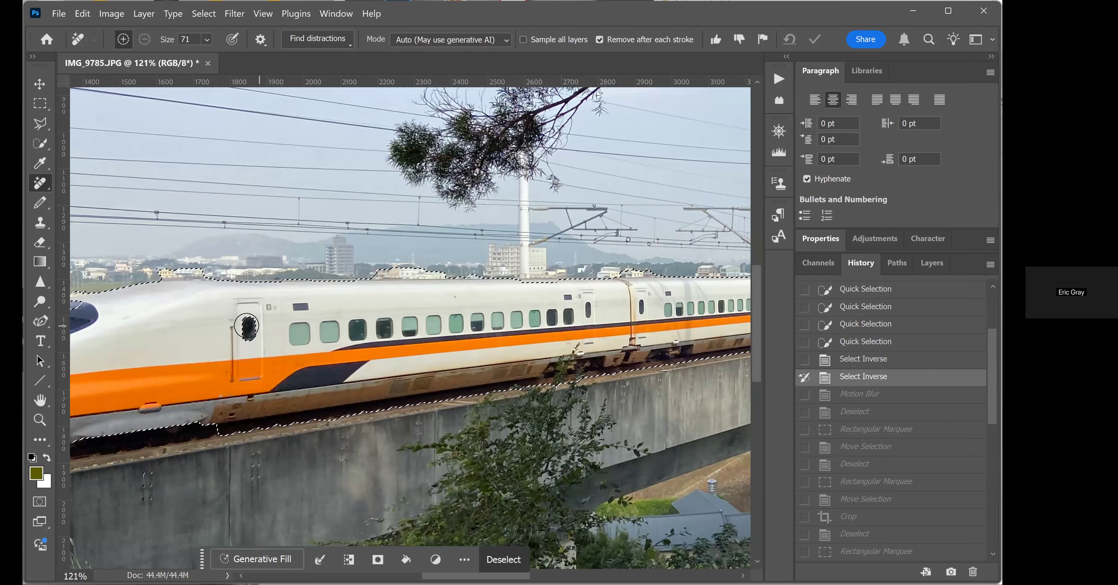
pyautogui.moveTo(254, 326); pyautogui.dragTo(244, 326)
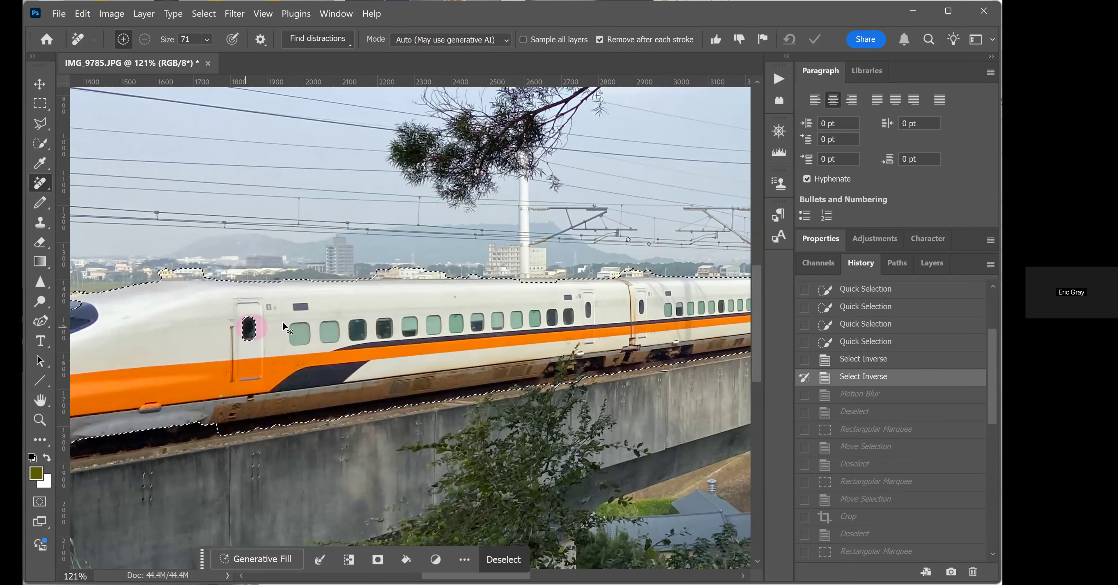
pyautogui.hotkey('ctrl', 'z')
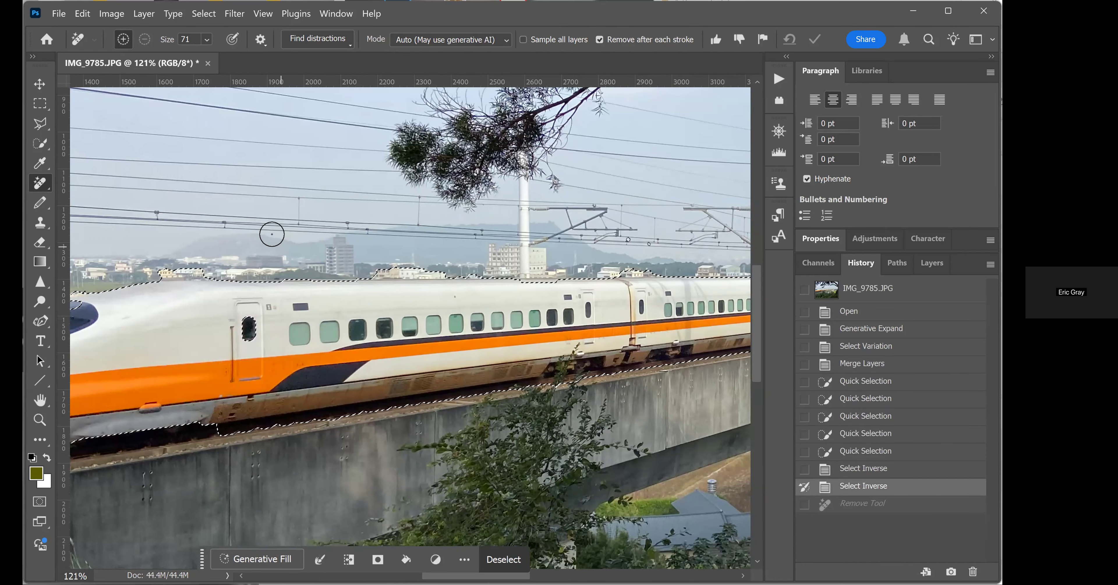
# Step: Add the cab door window and the windshield to the train selection with the Quick Selection tool
pyautogui.click(46, 144)
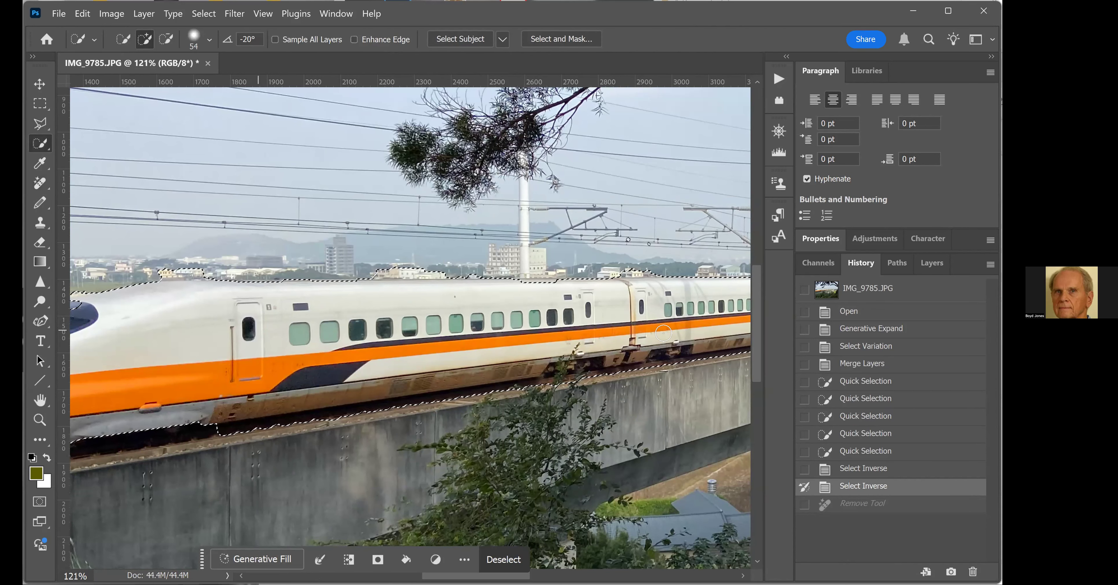
pyautogui.moveTo(663, 333); pyautogui.dragTo(661, 333)
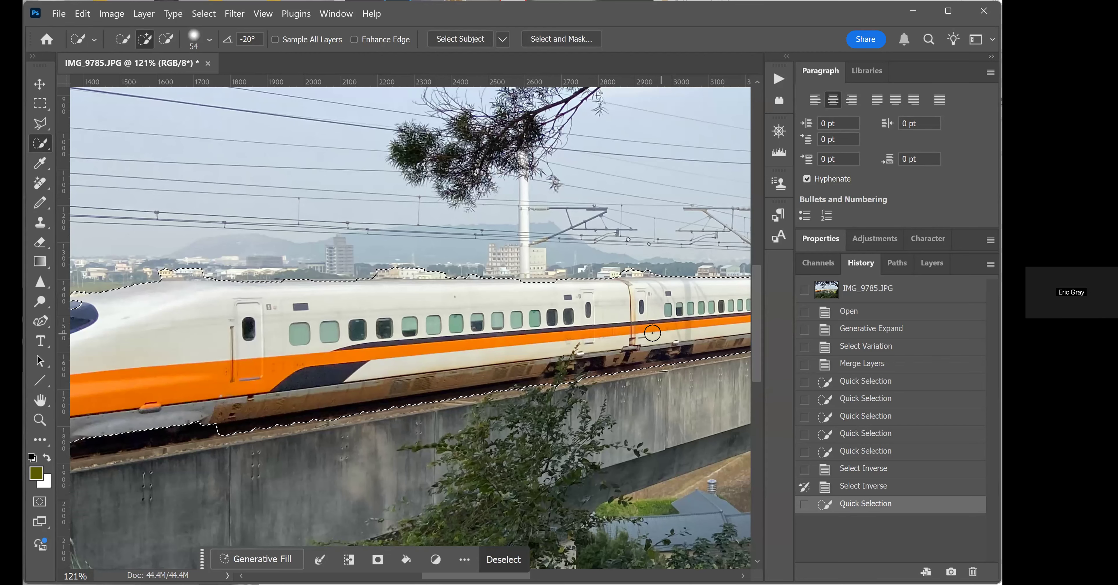
pyautogui.scroll(-1, 644, 330)
pyautogui.scroll(-3, 644, 330)
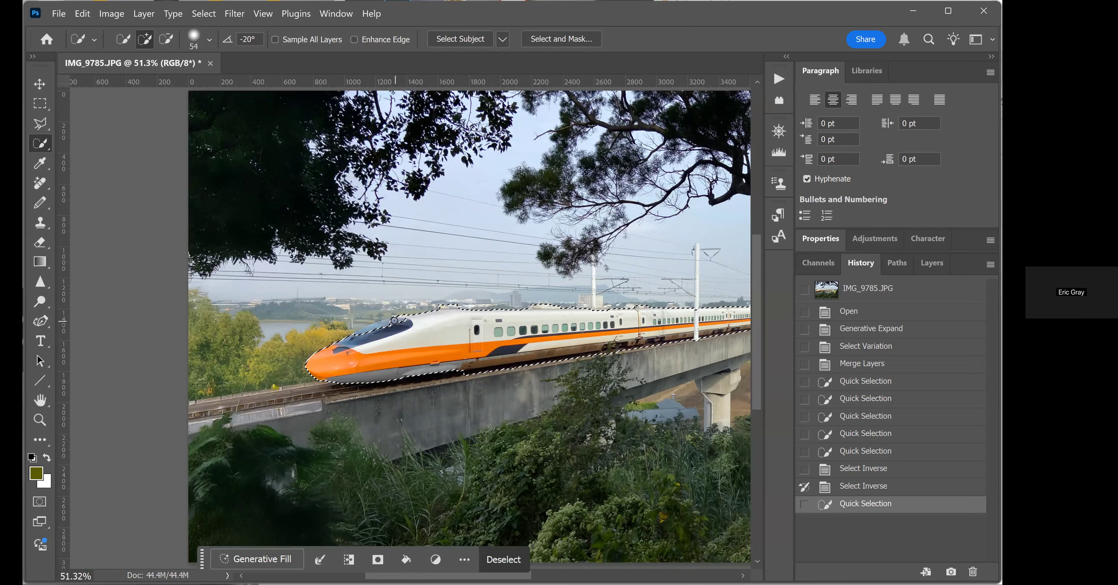
pyautogui.click(378, 330)
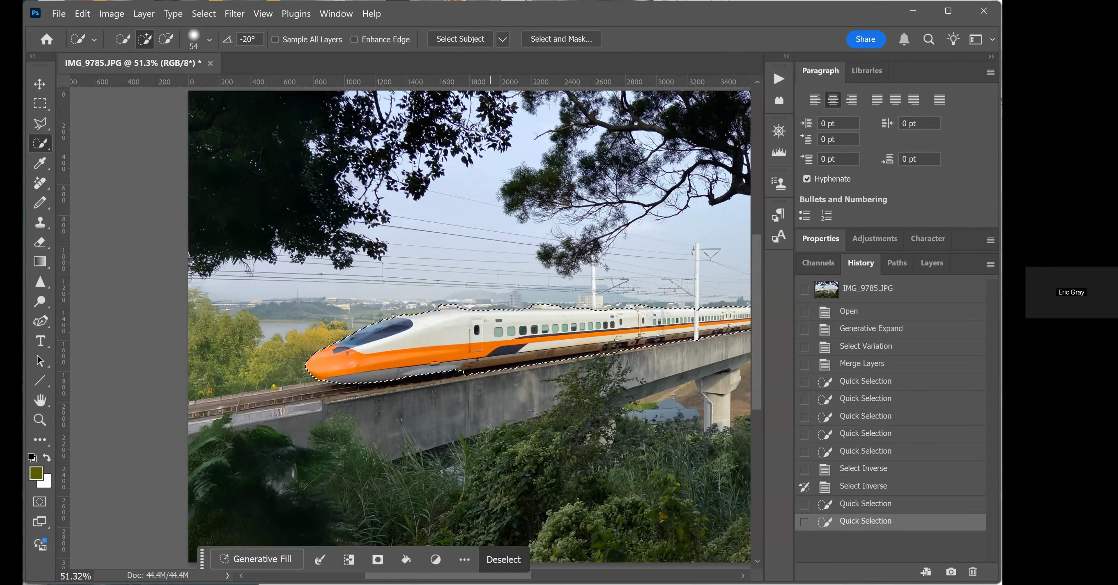
# Step: Trim the background strips above the train's roof and around its far rear end out of the selection
pyautogui.moveTo(494, 576); pyautogui.dragTo(531, 576)
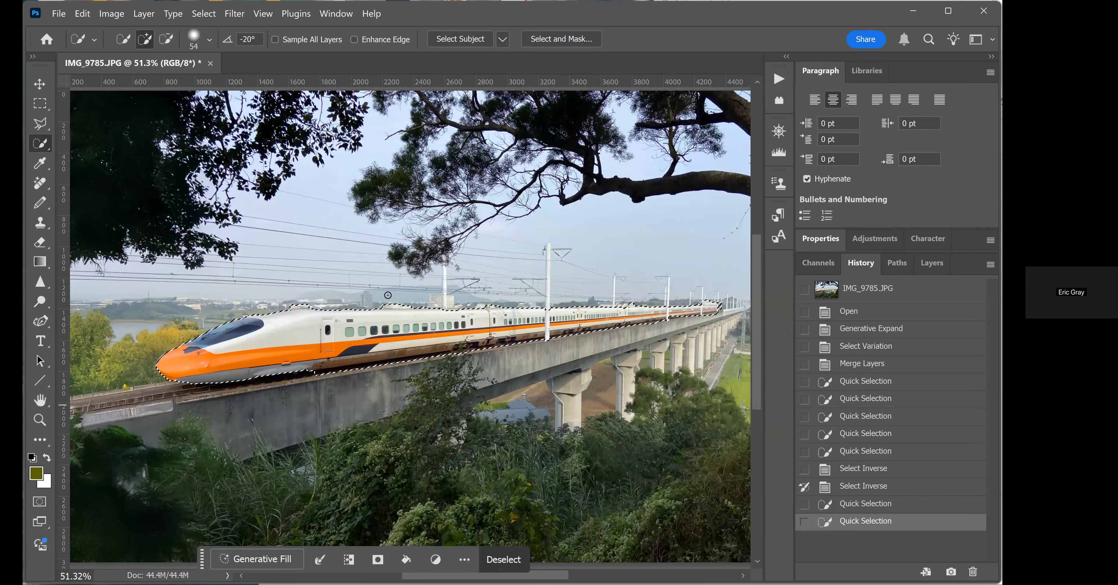
pyautogui.moveTo(373, 303); pyautogui.dragTo(491, 303)
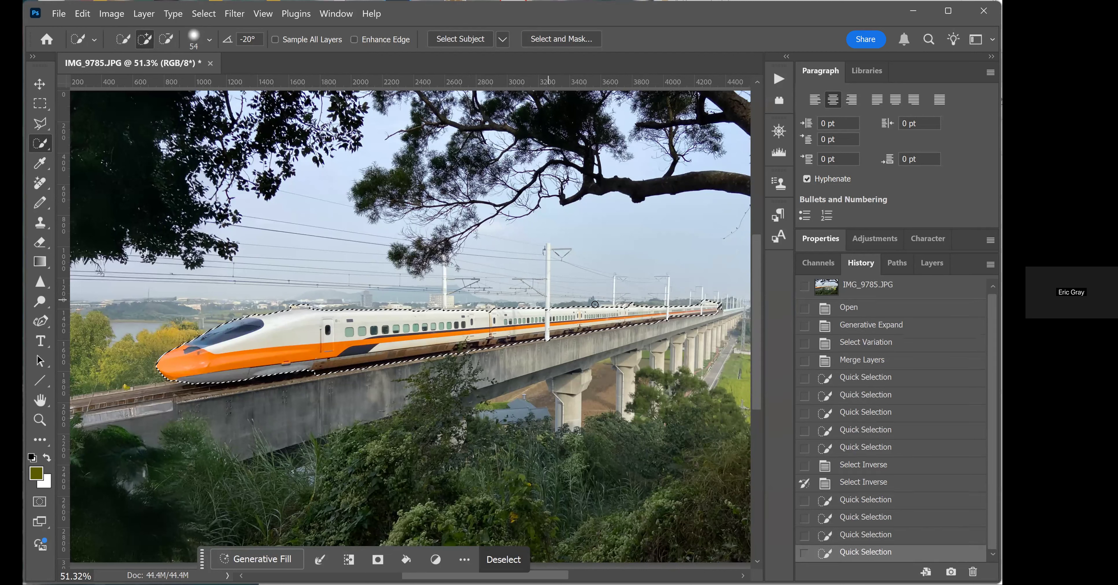
pyautogui.press('alt')
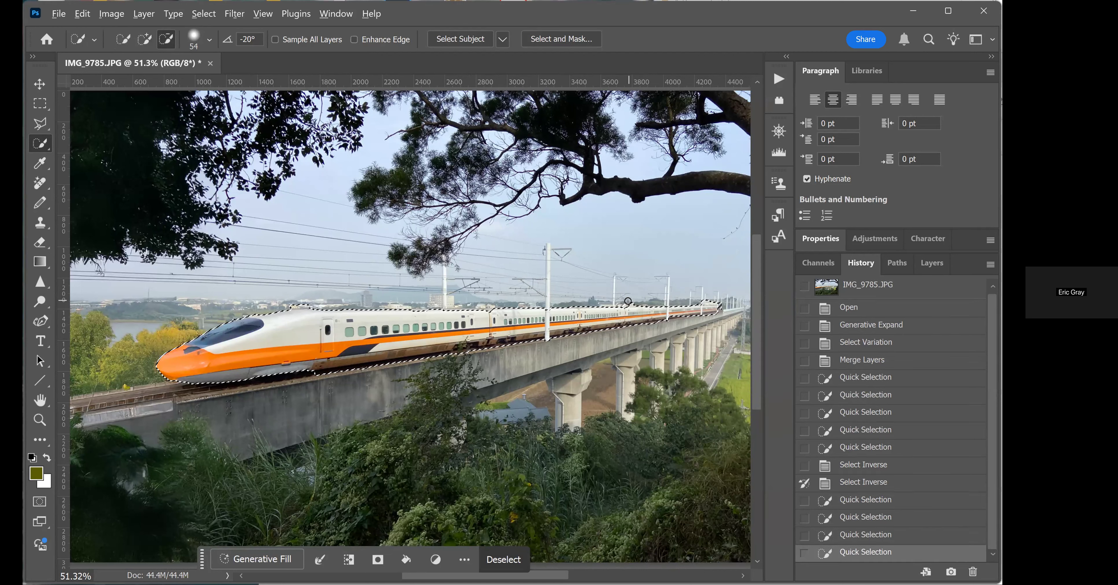
pyautogui.keyDown('alt'); pyautogui.click(728, 319); pyautogui.keyUp('alt')
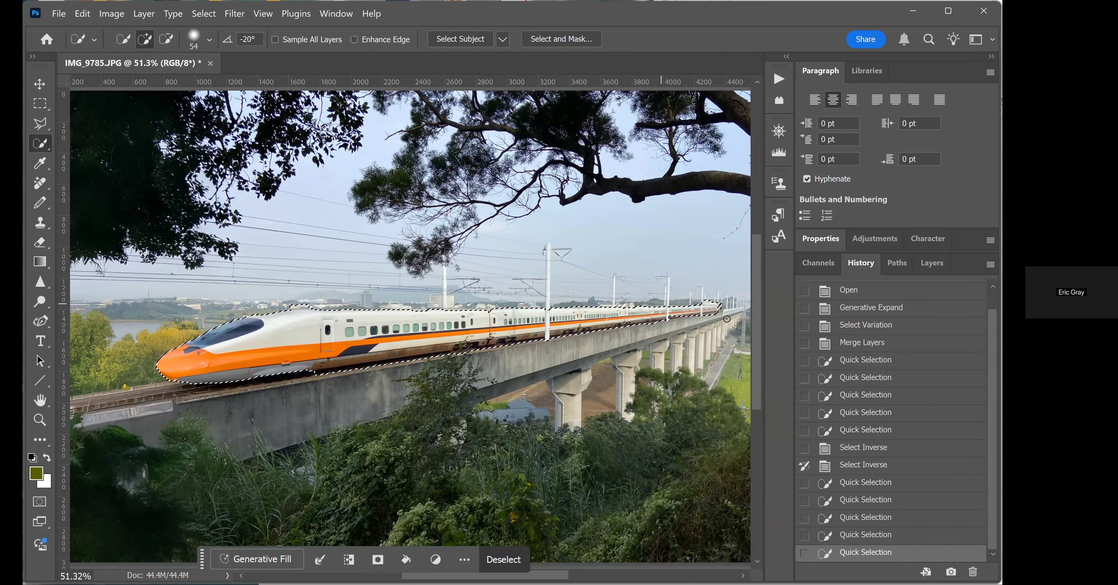
pyautogui.click(709, 300)
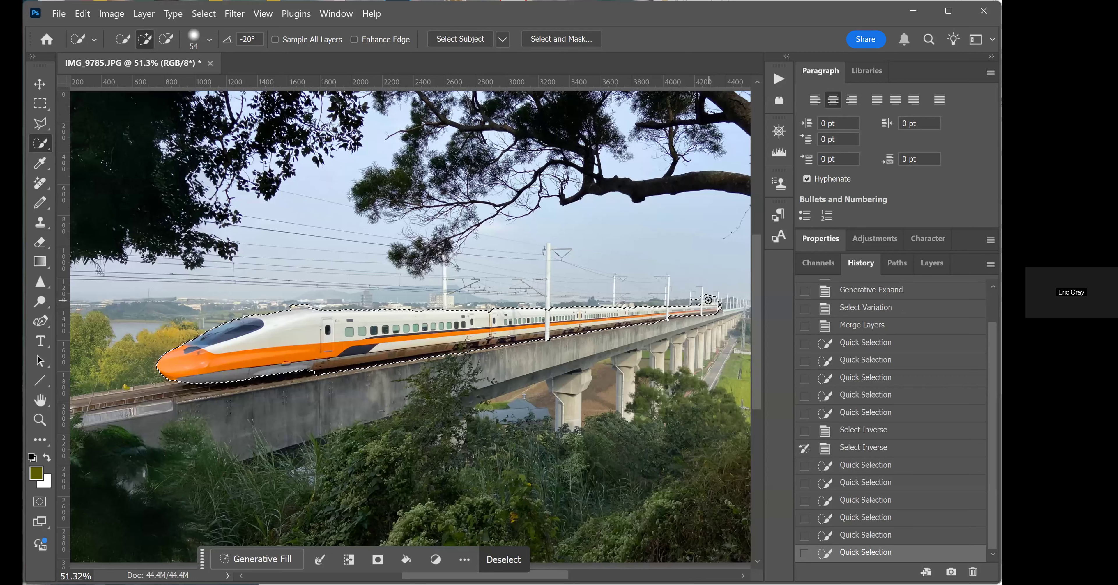
pyautogui.press('alt')
pyautogui.moveTo(724, 295); pyautogui.dragTo(693, 300)
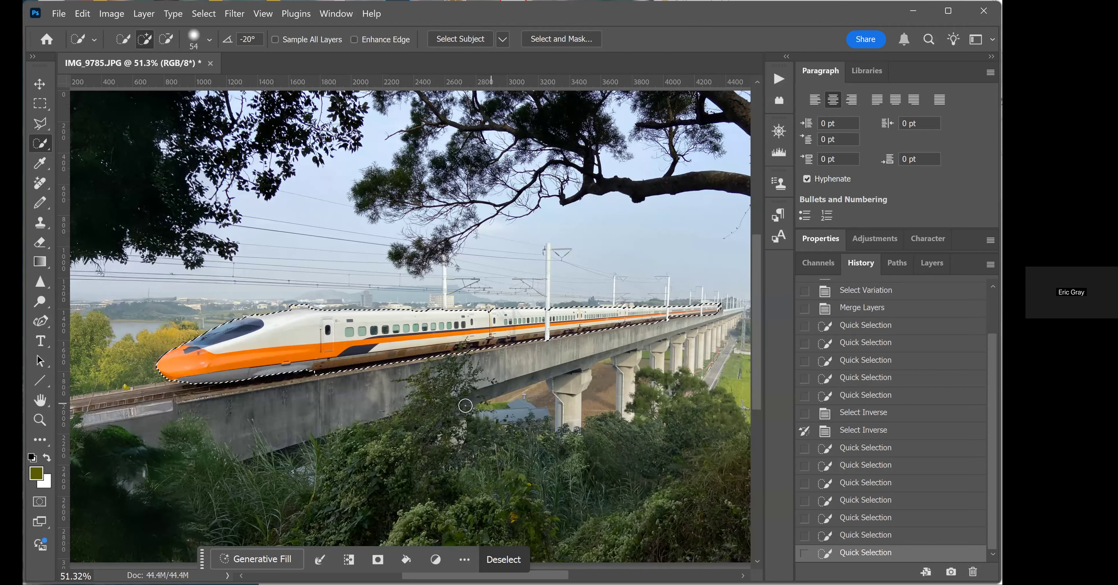
# Step: Reduce the Quick Selection brush to 17 px and subtract the white overhead-line pole in front of the train from the selection
pyautogui.scroll(5, 485, 405)
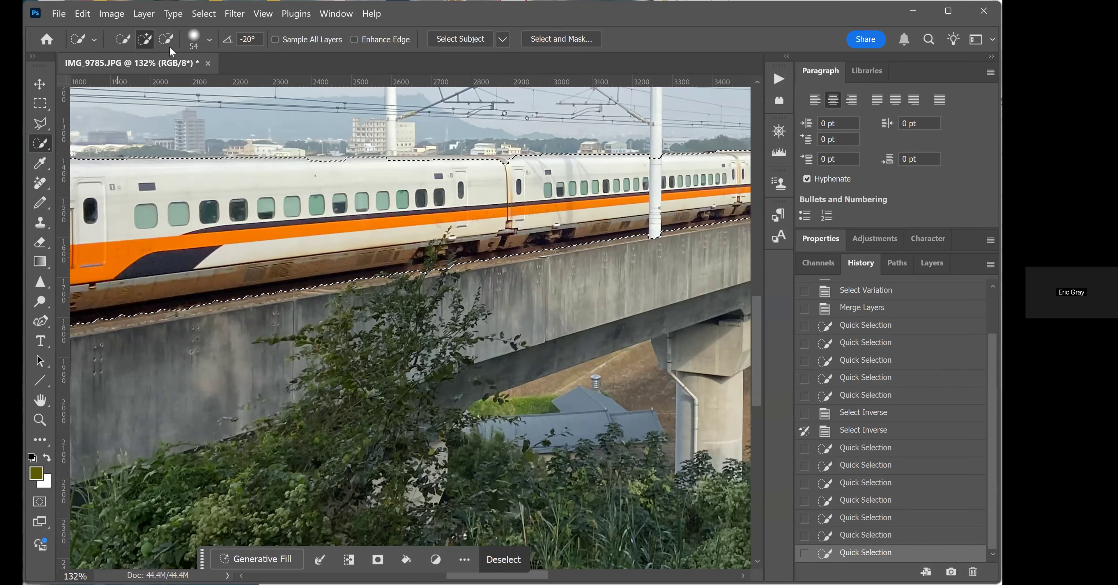
pyautogui.click(209, 40)
pyautogui.moveTo(157, 77); pyautogui.dragTo(136, 77)
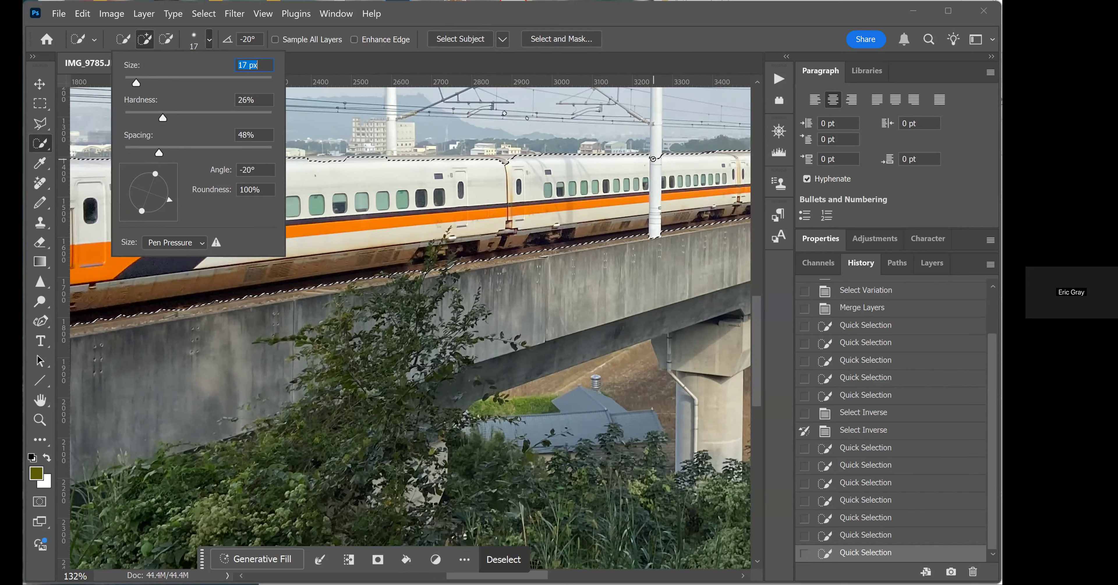
pyautogui.press('Return')
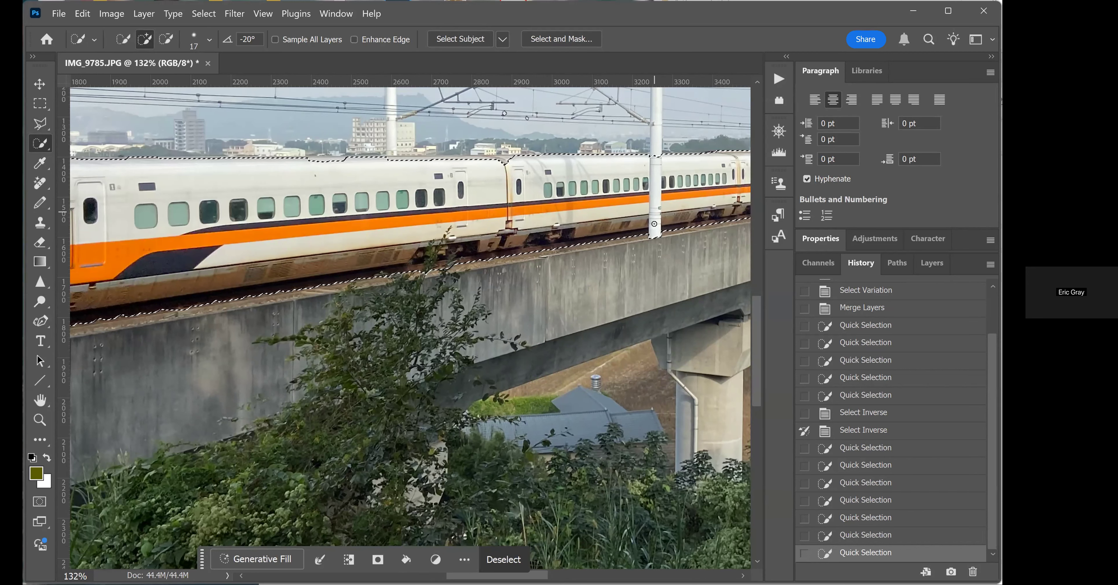
pyautogui.moveTo(654, 211); pyautogui.dragTo(655, 230)
pyautogui.press('alt')
pyautogui.moveTo(656, 169); pyautogui.dragTo(654, 227)
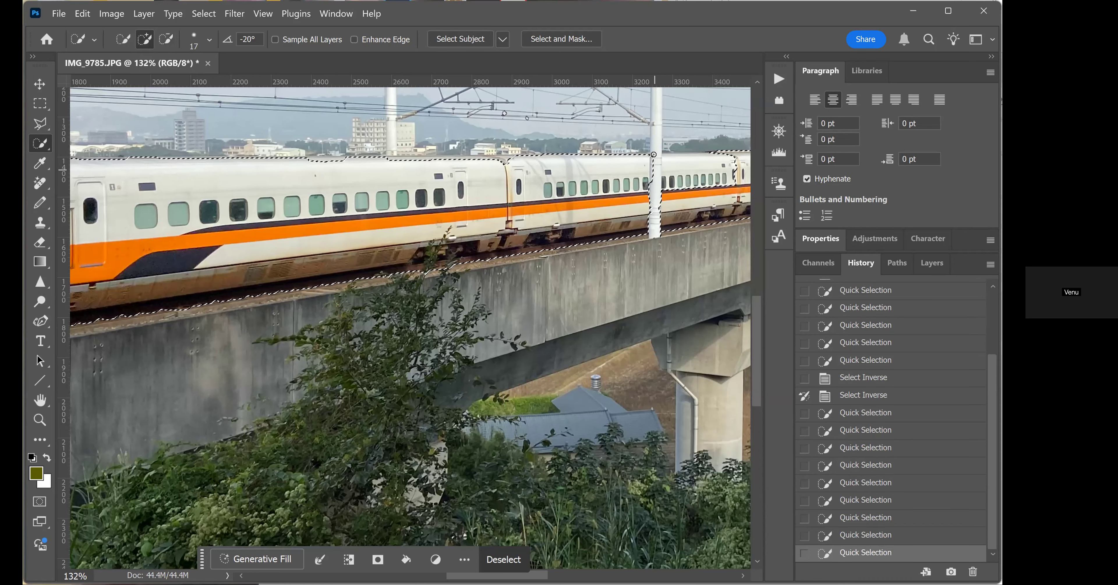
pyautogui.moveTo(653, 166); pyautogui.dragTo(653, 178)
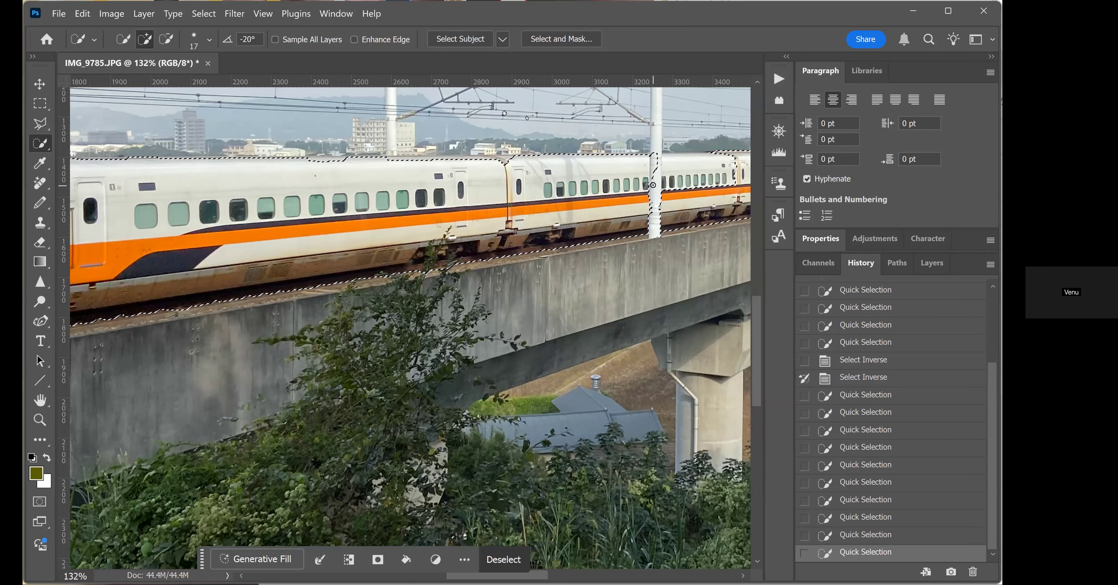
pyautogui.press('alt')
pyautogui.moveTo(653, 155); pyautogui.dragTo(654, 153)
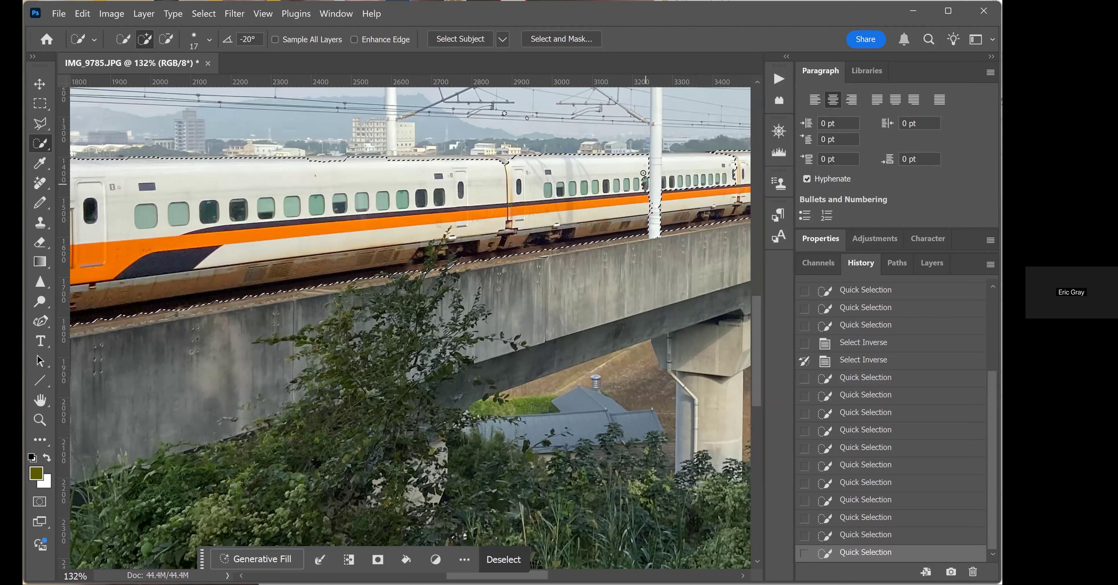
pyautogui.click(643, 194)
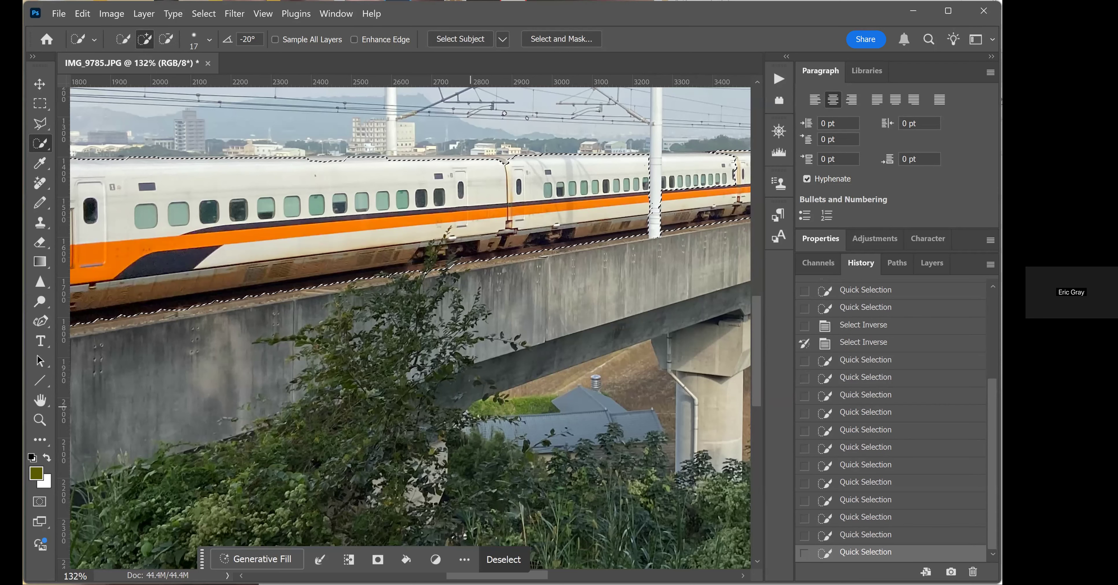
# Step: Check the selection outline along the distant cars and the whole train
pyautogui.moveTo(526, 576); pyautogui.dragTo(576, 576)
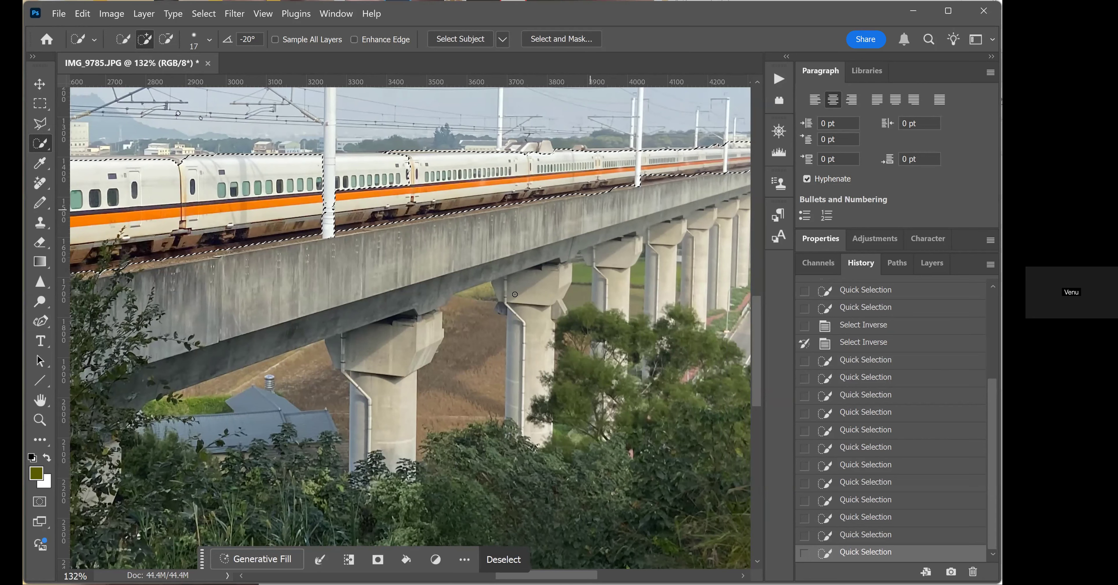
pyautogui.scroll(-5, 515, 294)
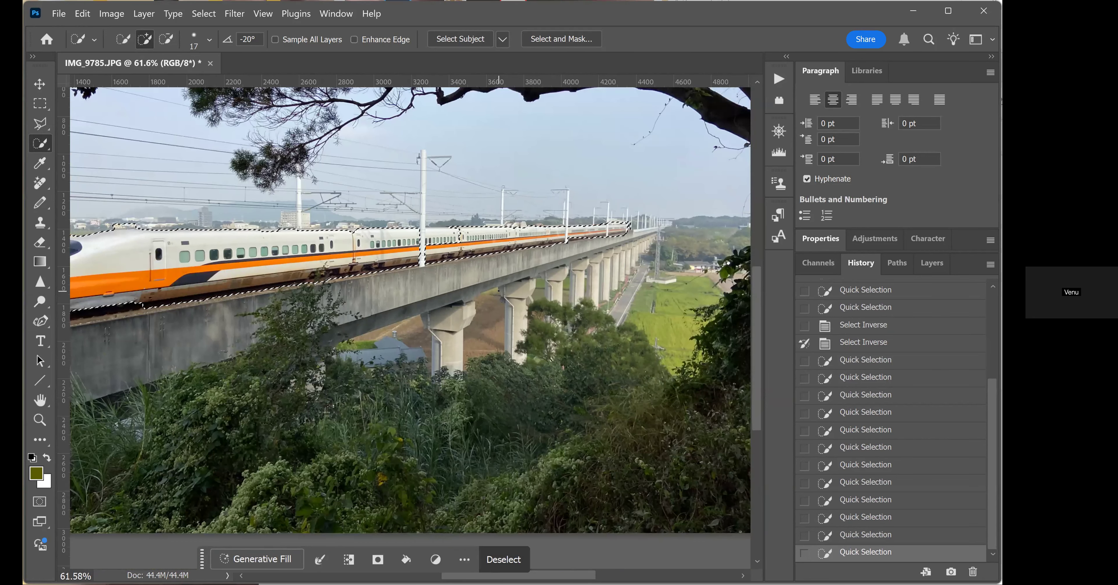
pyautogui.scroll(-2, 498, 291)
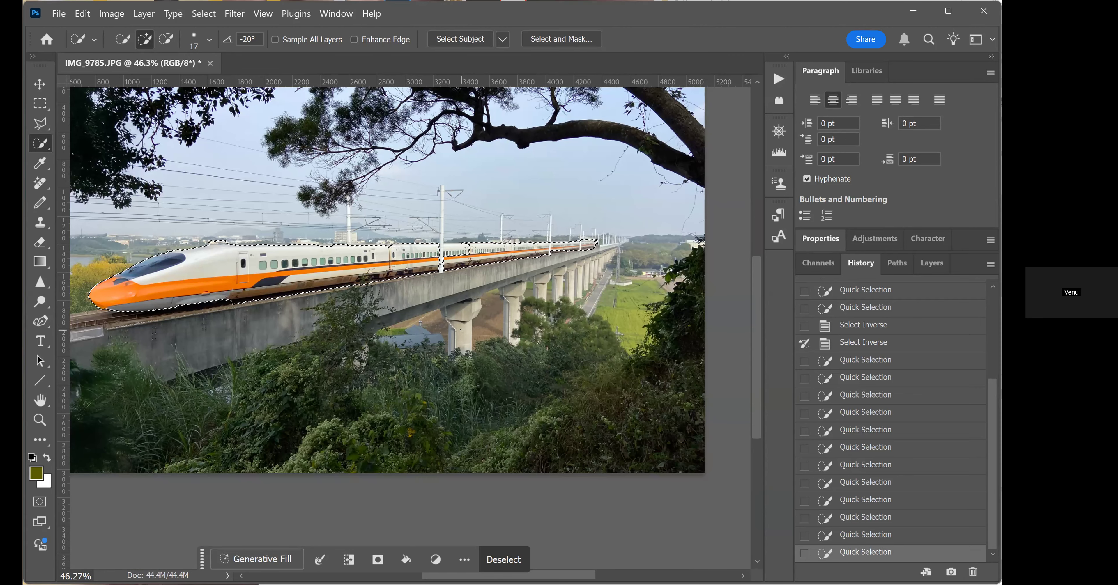
# Step: Undo the last five Quick Selection strokes and restore the most recent state in the history
pyautogui.scroll(-1, 461, 330)
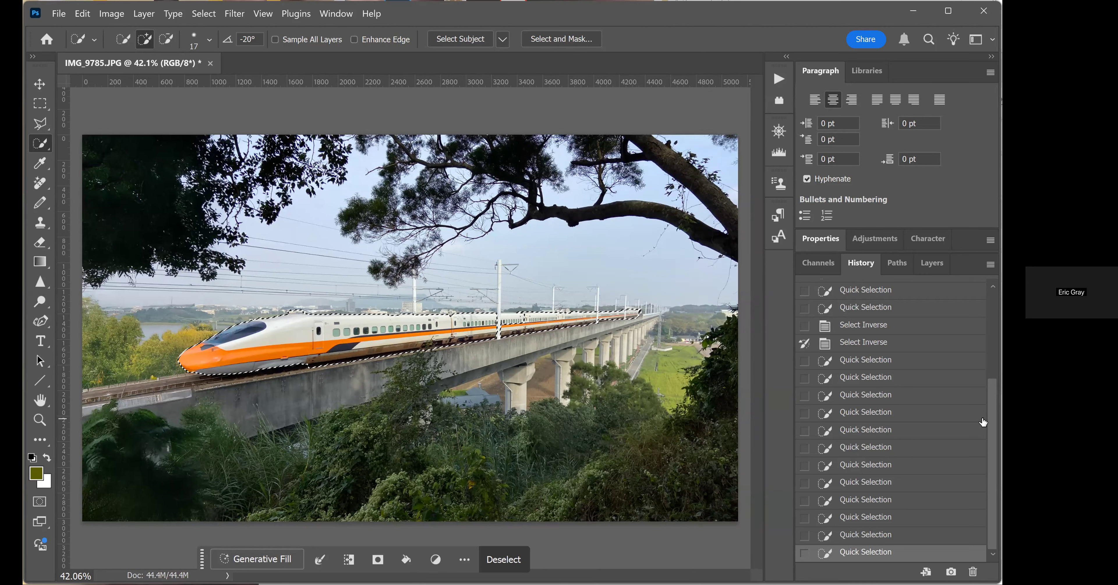
pyautogui.hotkey('ctrl', 'z')
pyautogui.hotkey('ctrl', 'z')
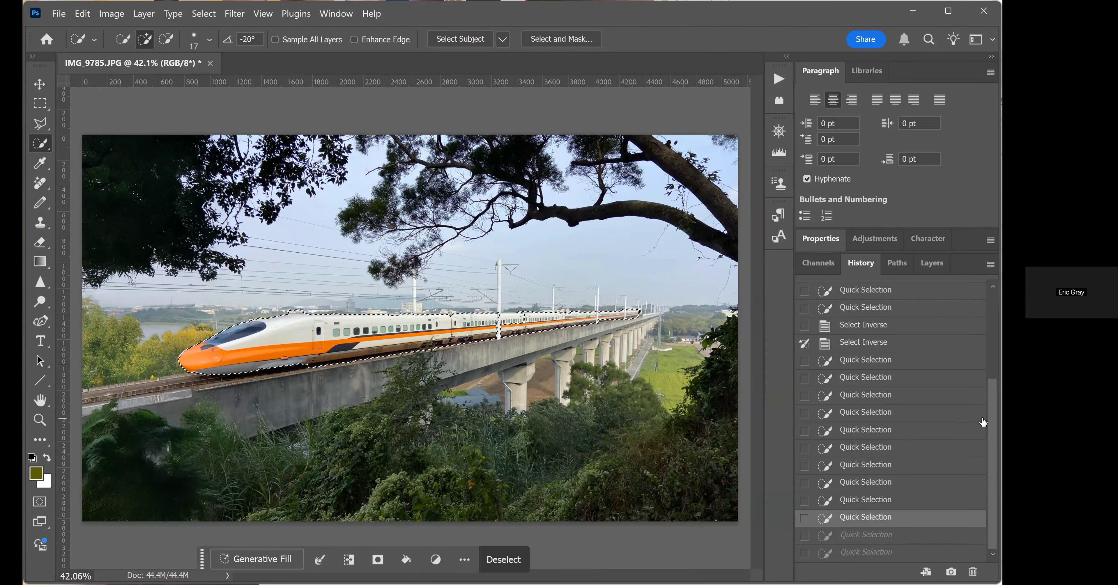
pyautogui.press('z')
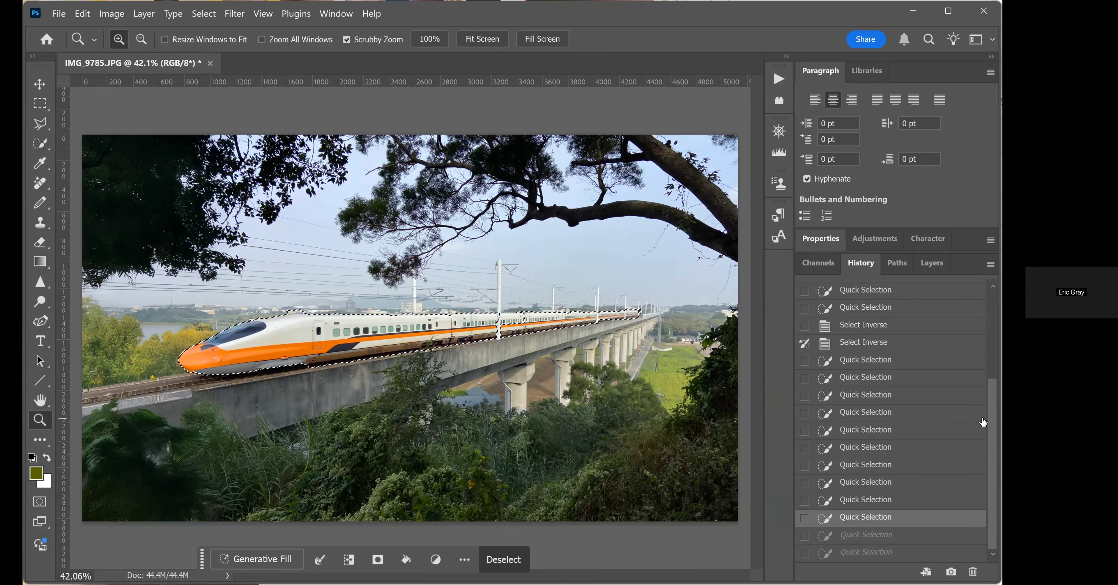
pyautogui.hotkey('ctrl', 'z')
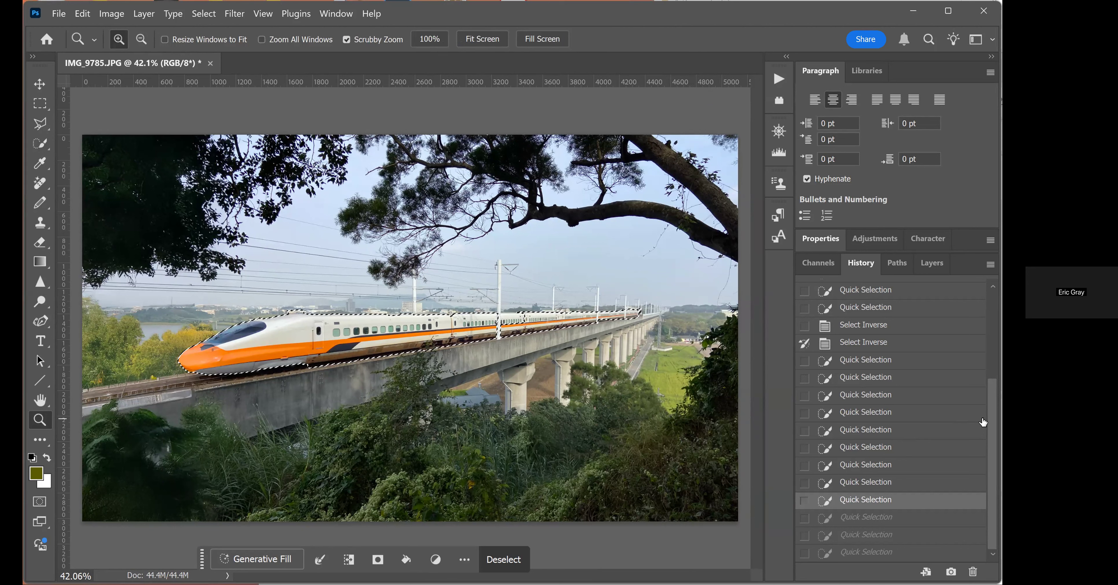
pyautogui.hotkey('ctrl', 'z')
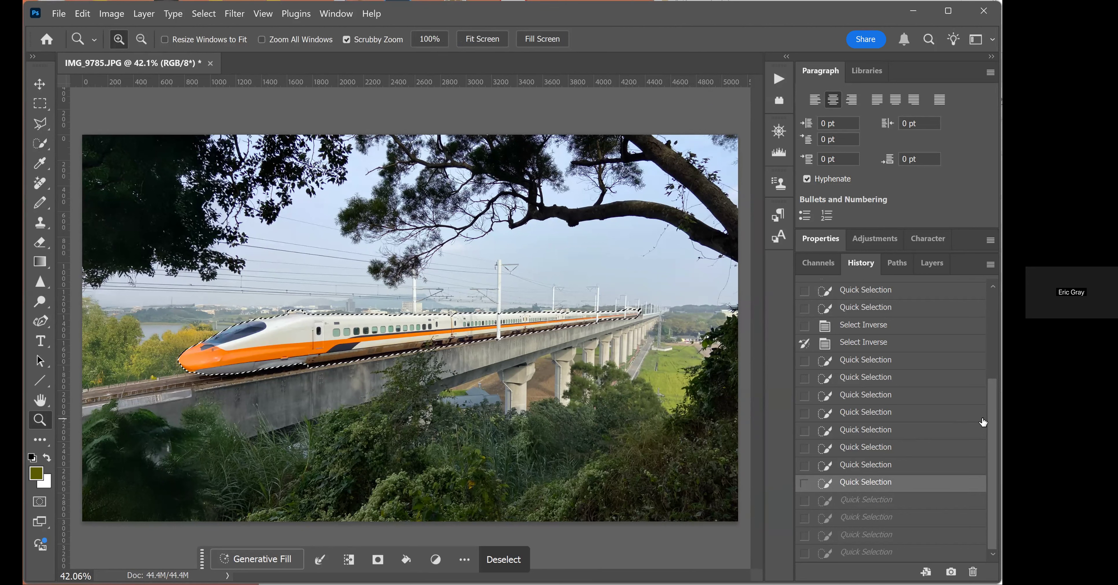
pyautogui.hotkey('ctrl', 'z')
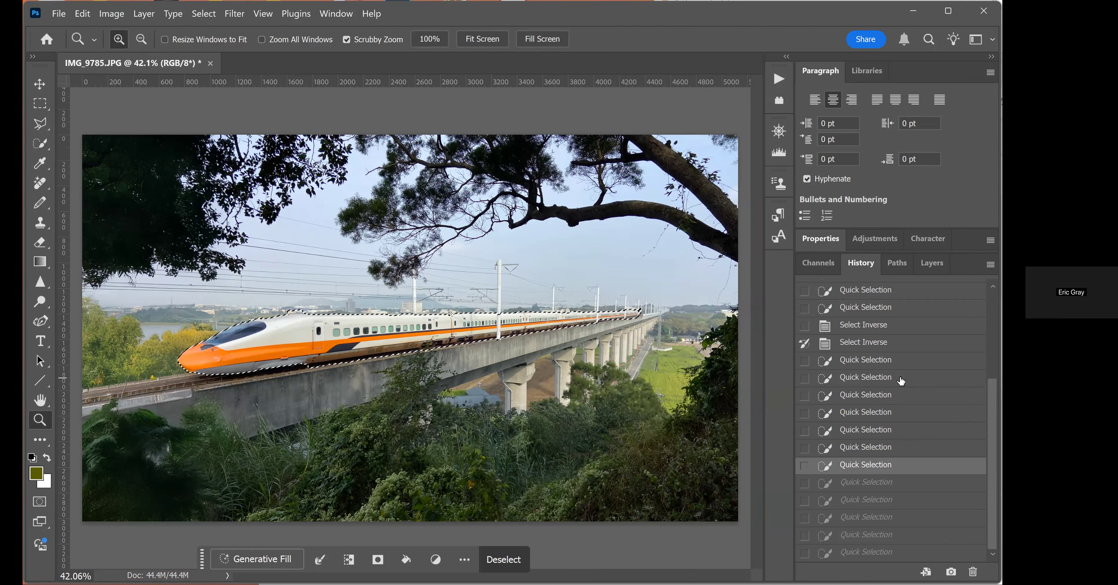
pyautogui.click(849, 551)
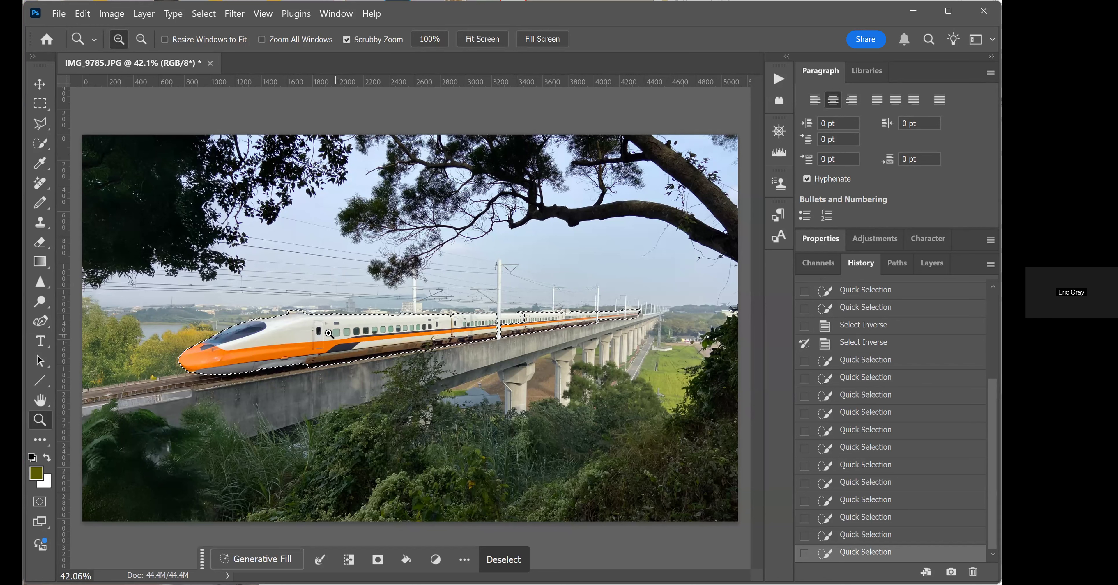
# Step: Copy the selected train onto its own layer with Layer Via Copy and display the layer stack
pyautogui.click(48, 106)
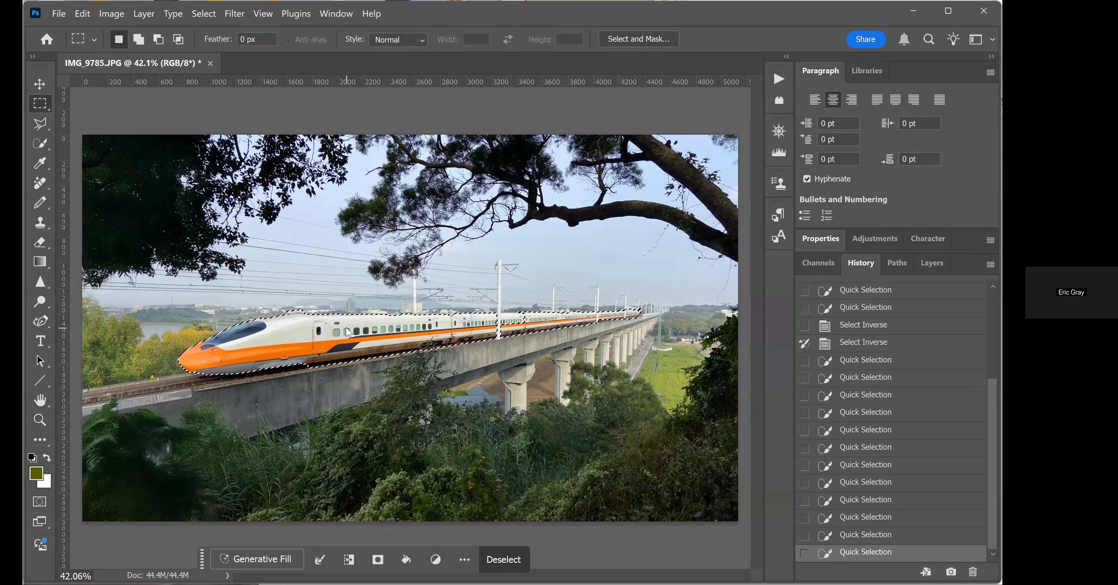
pyautogui.rightClick(349, 333)
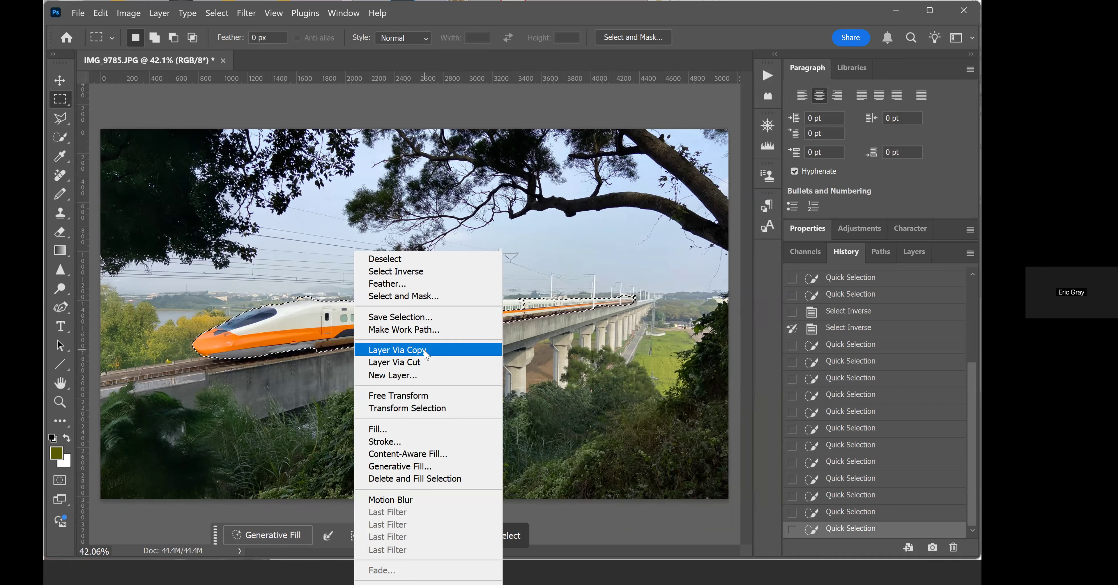
pyautogui.click(424, 350)
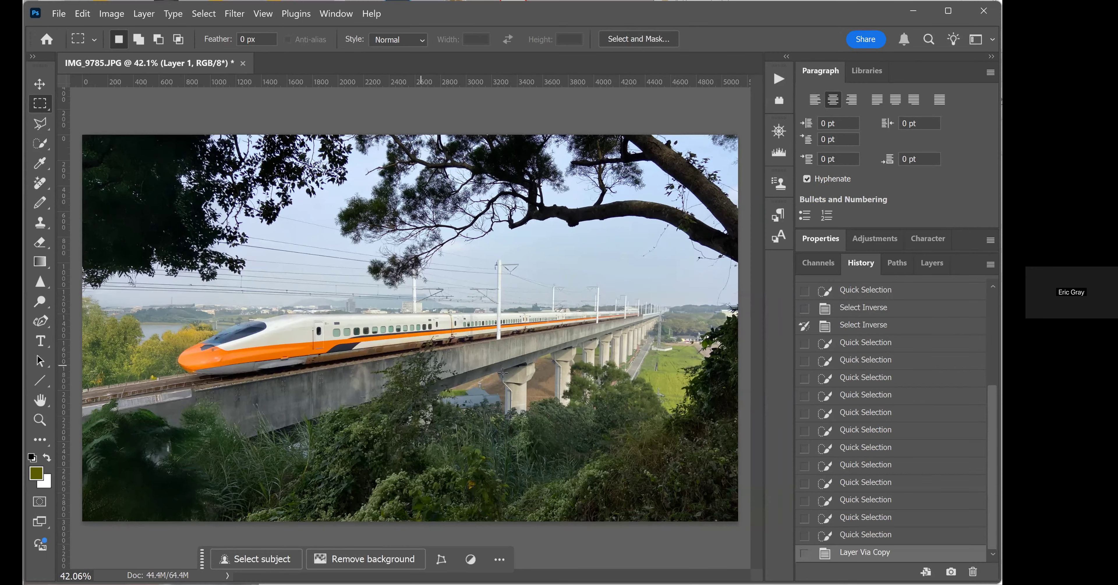
pyautogui.click(939, 265)
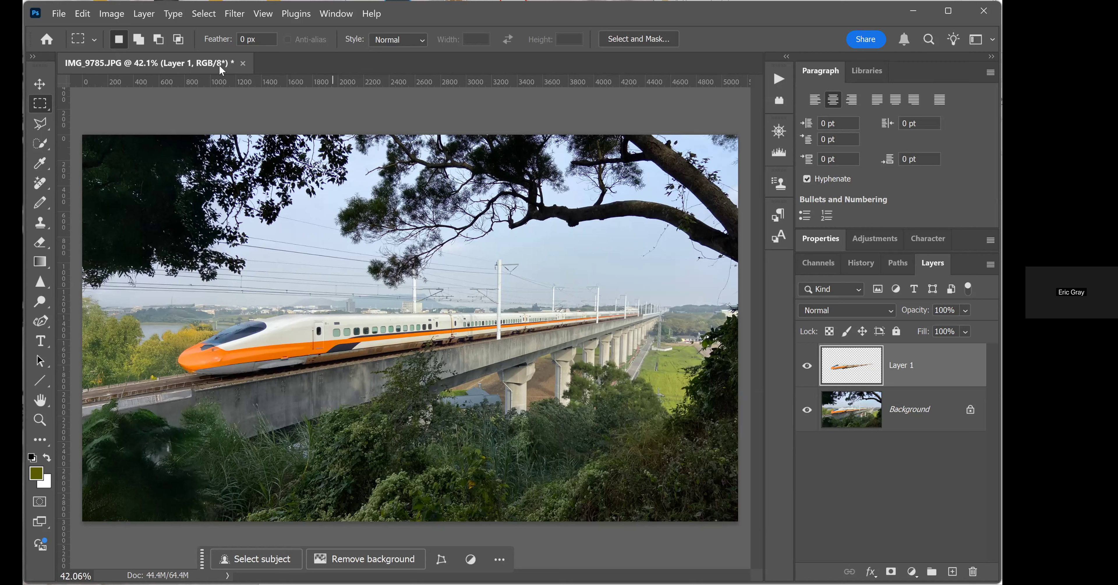
pyautogui.click(59, 14)
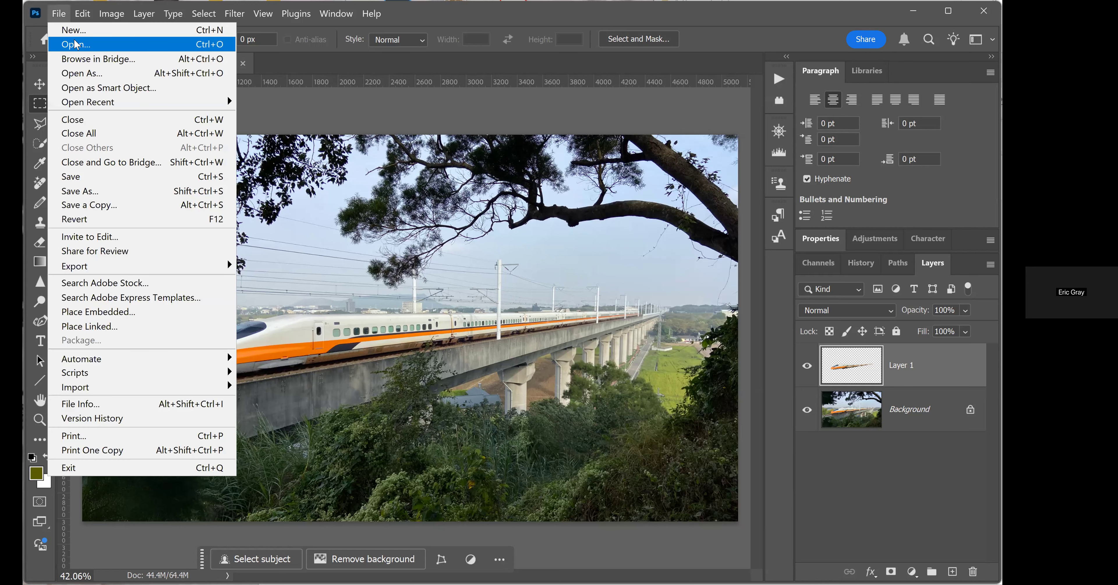
pyautogui.click(76, 45)
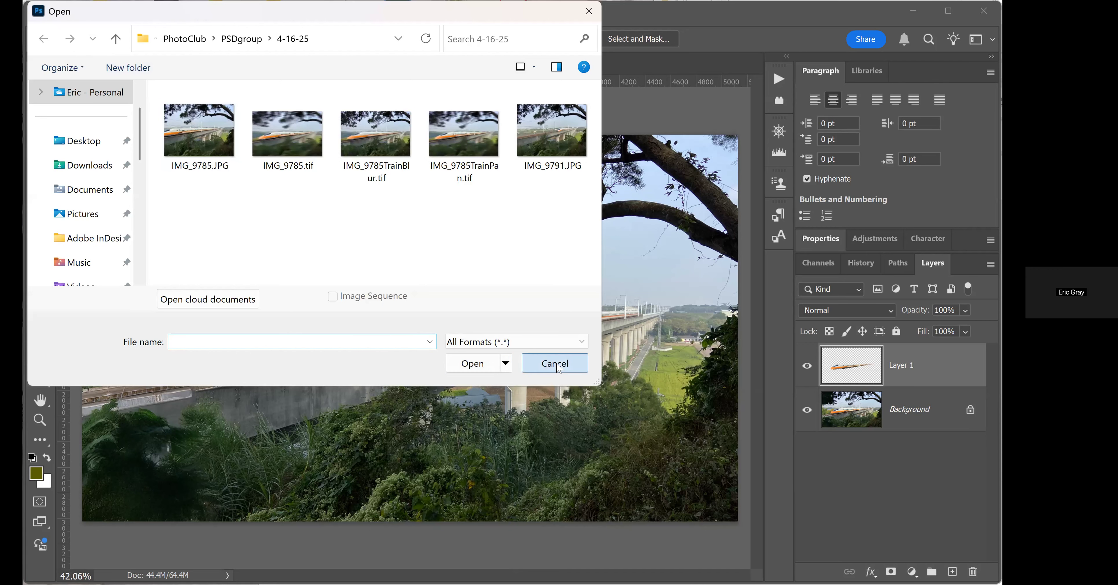
pyautogui.press('Escape')
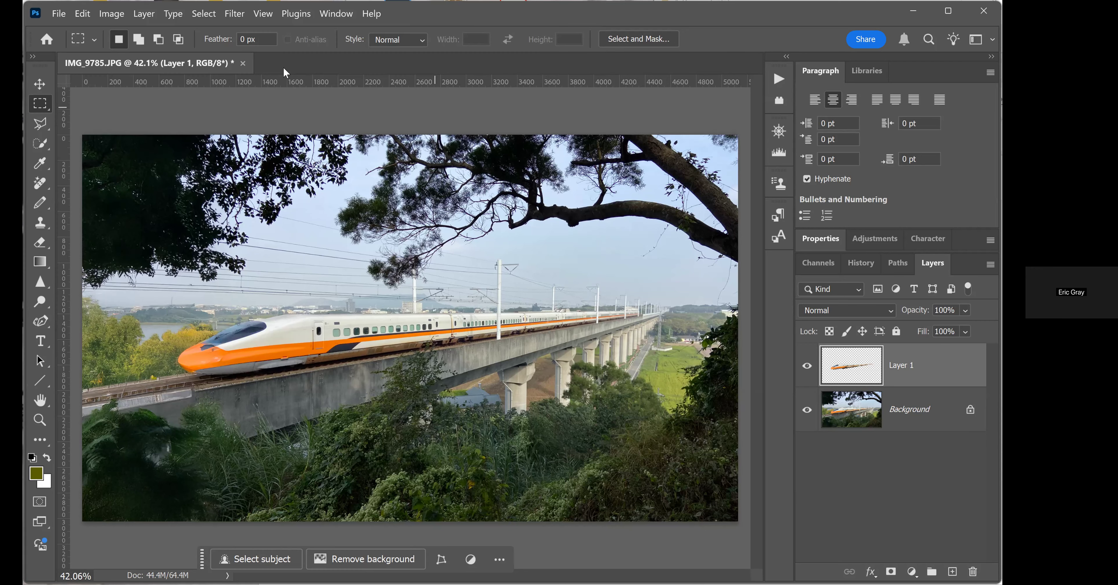
# Step: Save the layered image as the TIFF file IMG_R.tif in the 4-16-25 folder, with no image compression and RLE layer compression
pyautogui.click(59, 13)
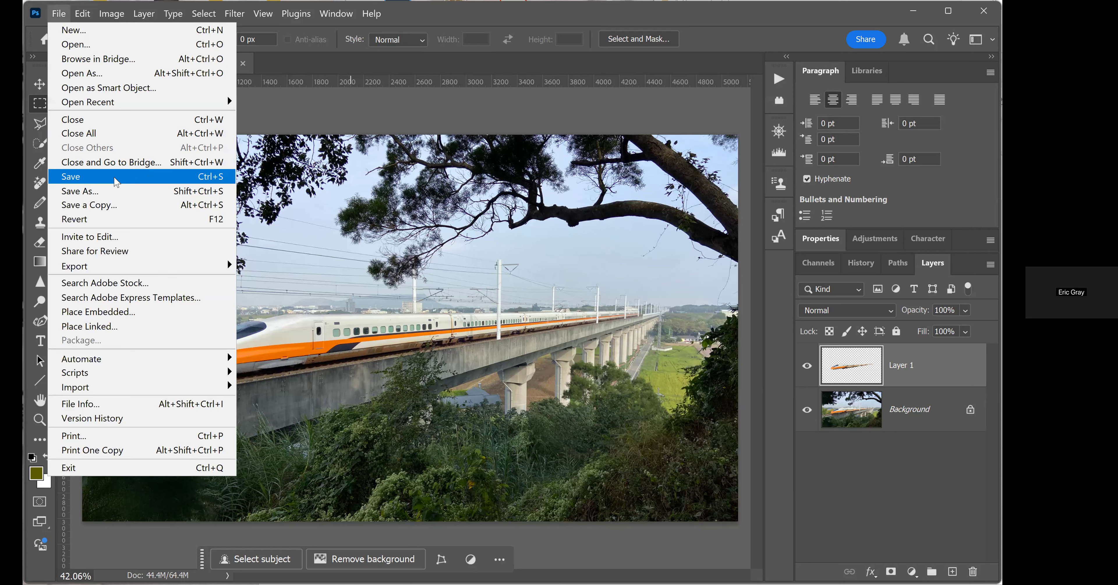
pyautogui.click(114, 190)
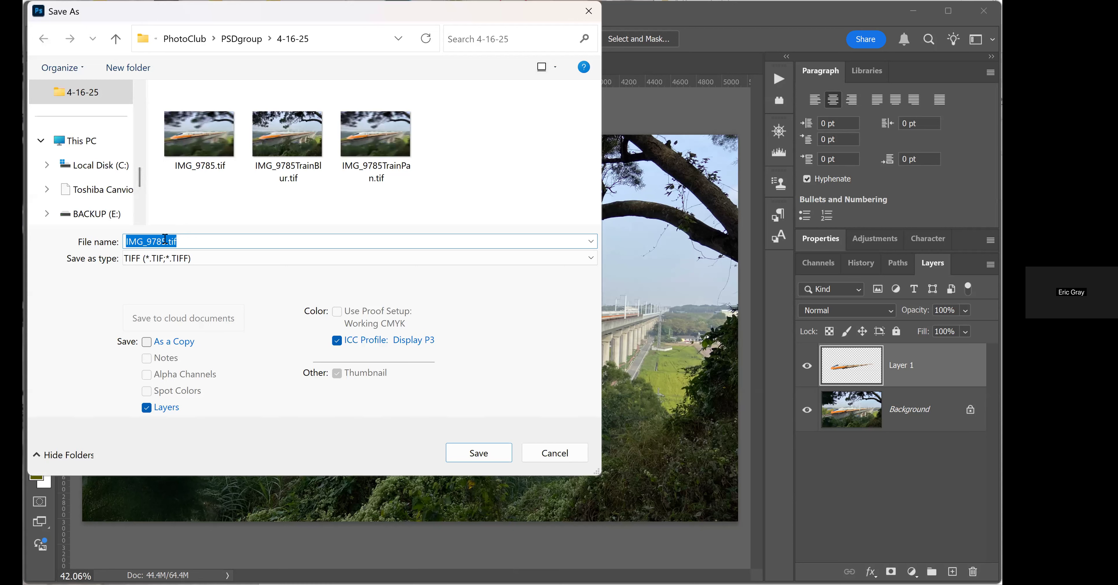
pyautogui.moveTo(166, 240); pyautogui.dragTo(147, 240)
pyautogui.write('R')
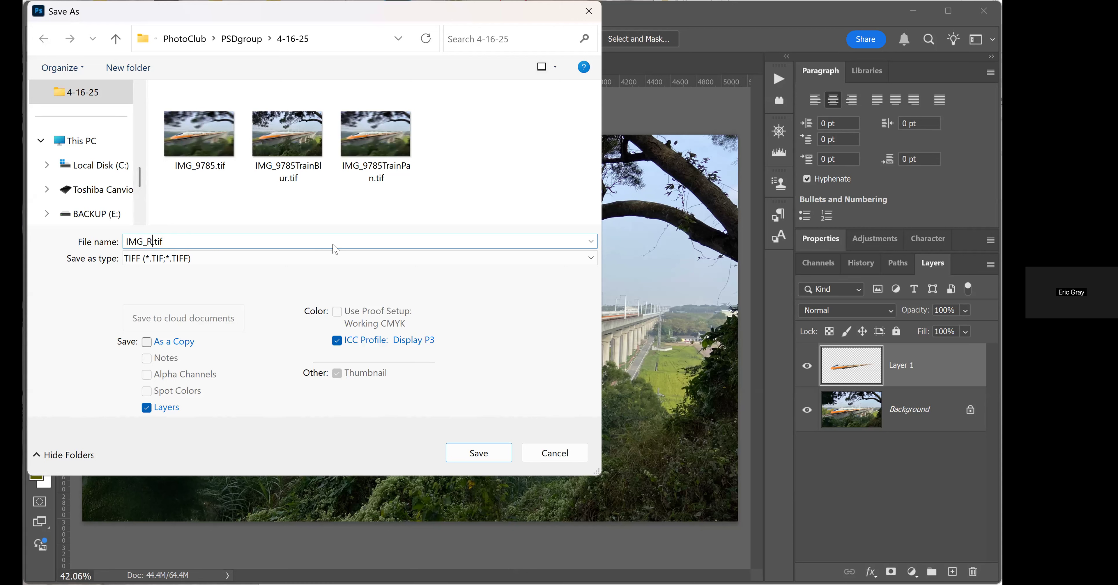
pyautogui.click(485, 461)
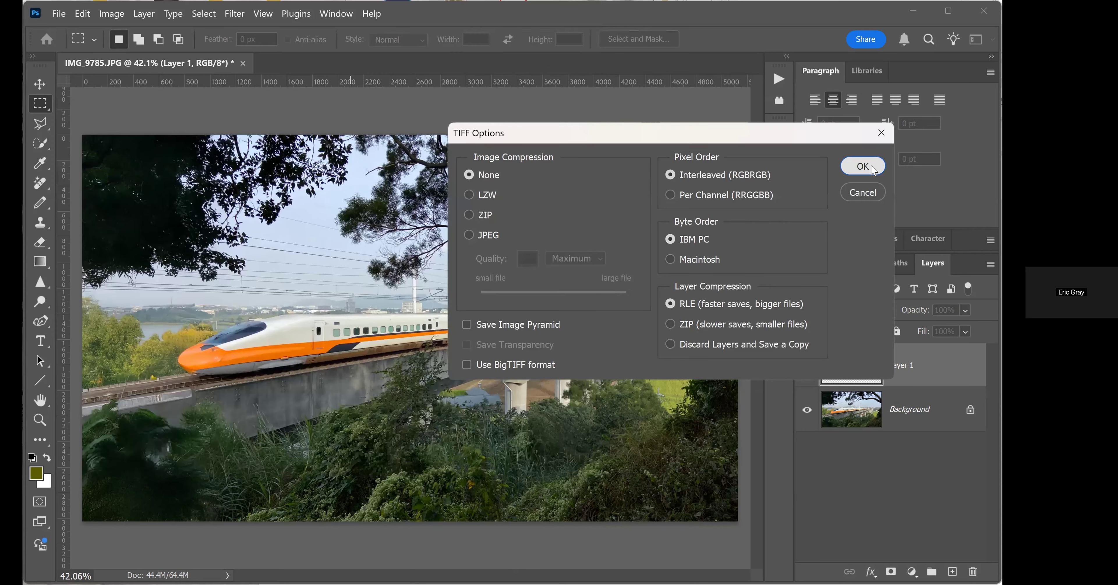
pyautogui.click(861, 164)
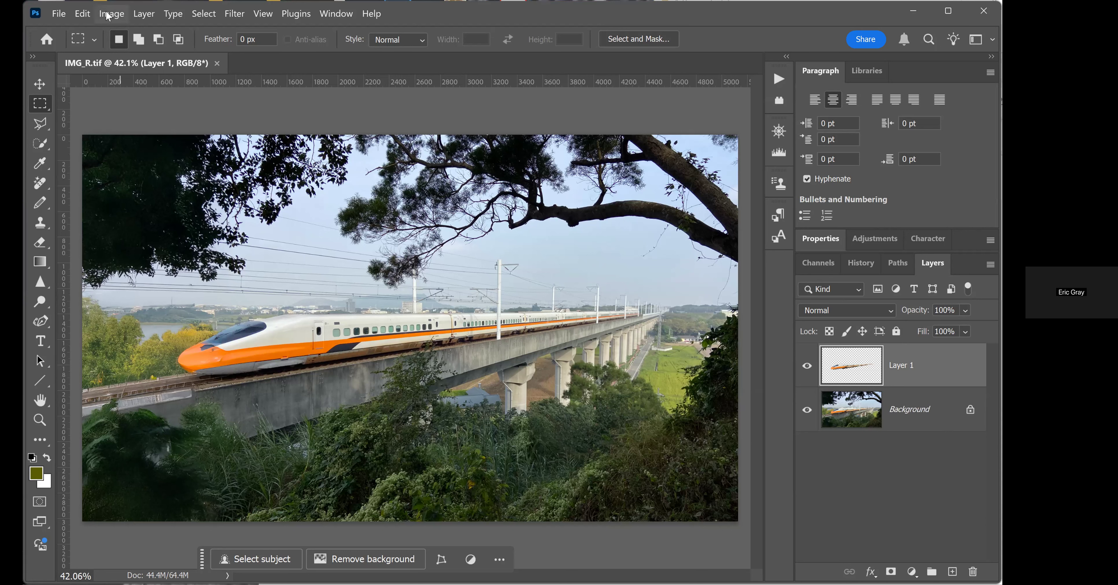
pyautogui.click(58, 17)
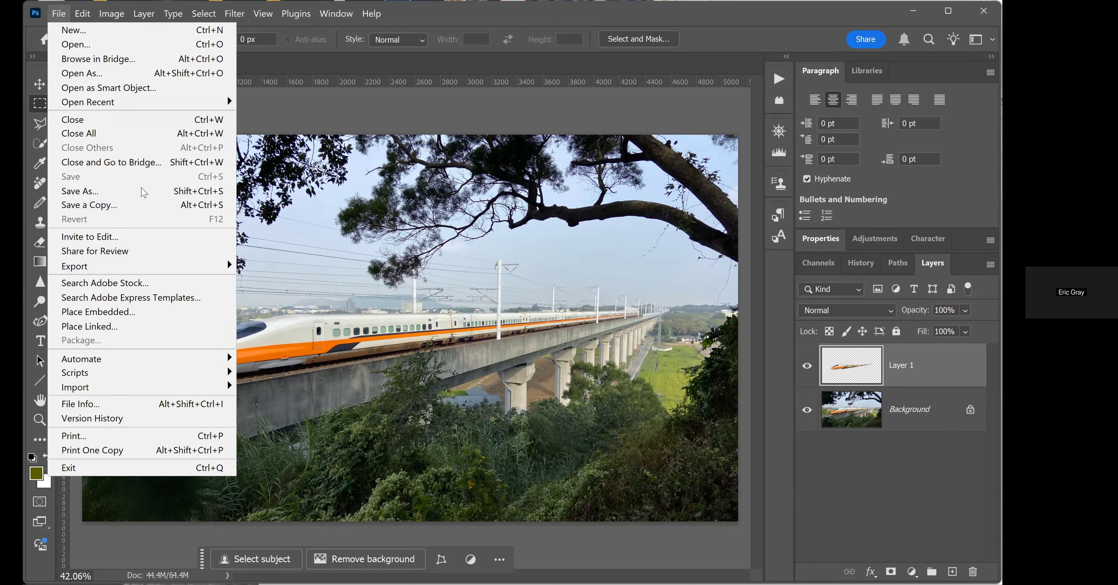
pyautogui.click(148, 194)
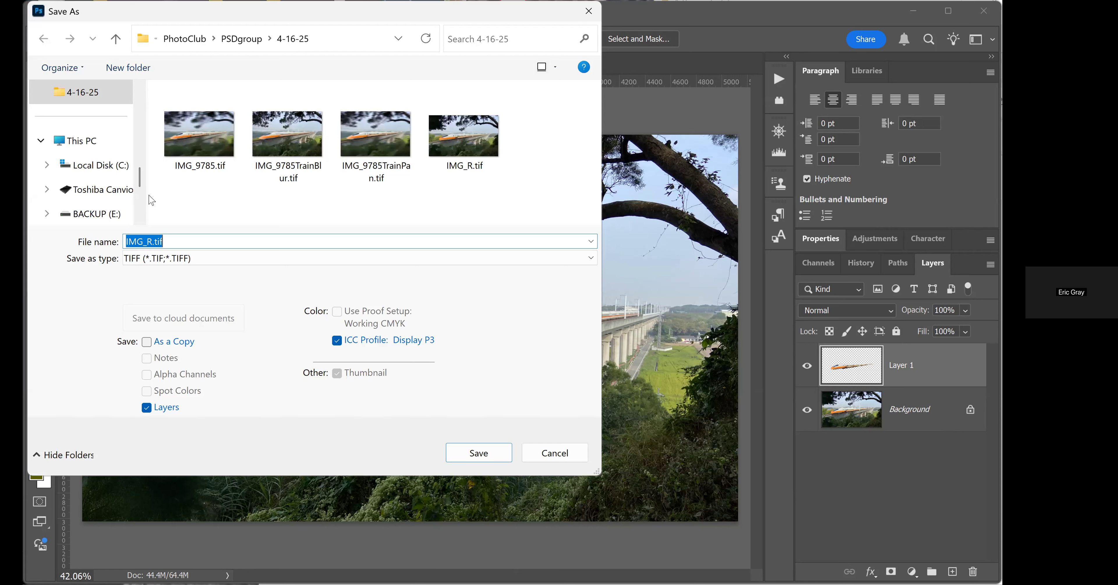
pyautogui.click(542, 454)
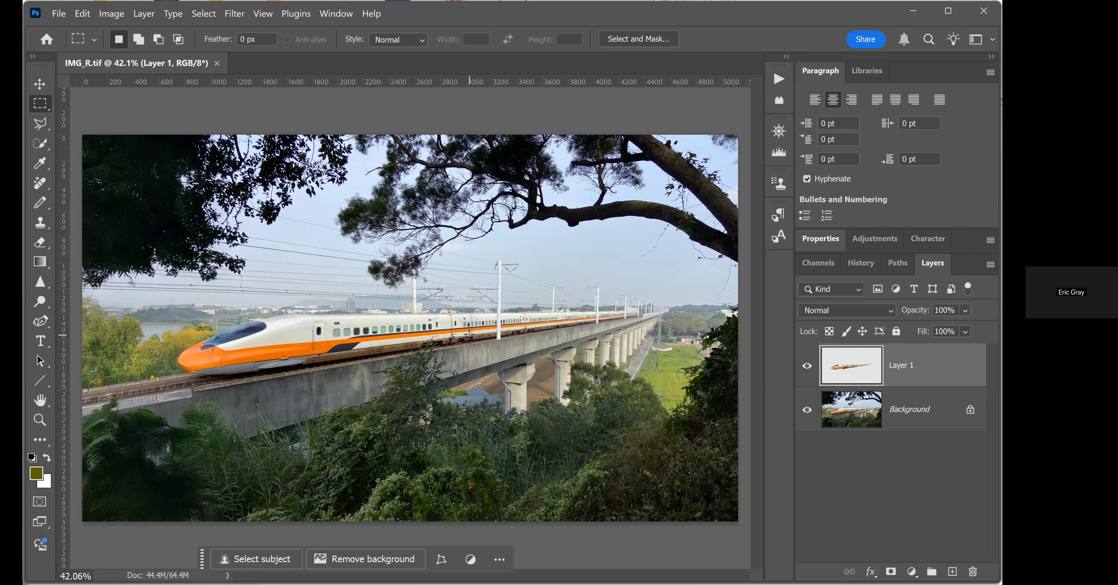
# Step: Open the owl photo 1mercury.jpg from the April subfolder of 25 Magazine in the PhotoClub folder
pyautogui.click(60, 18)
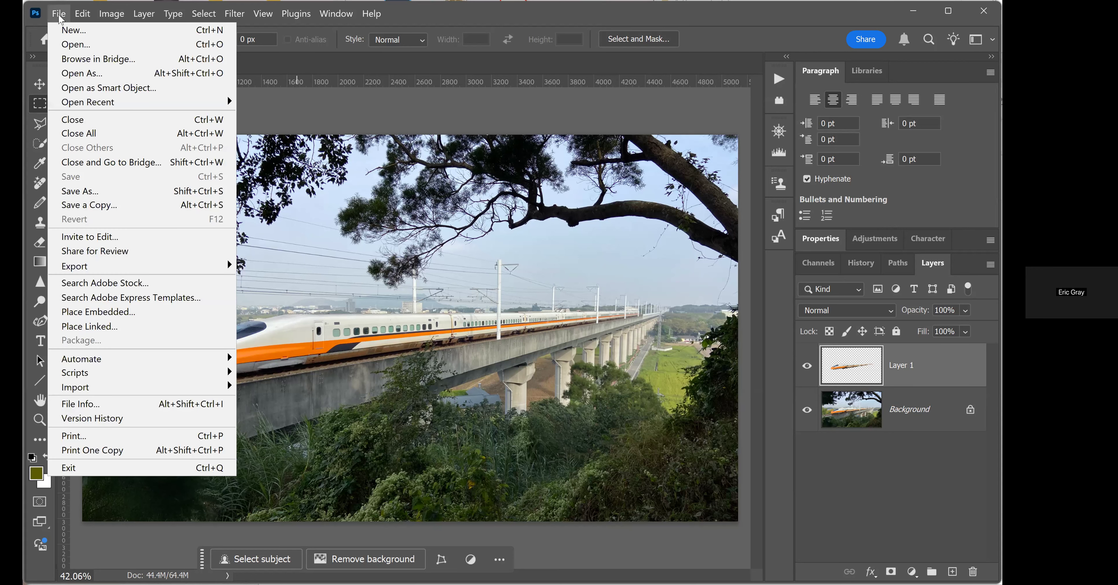
pyautogui.click(76, 44)
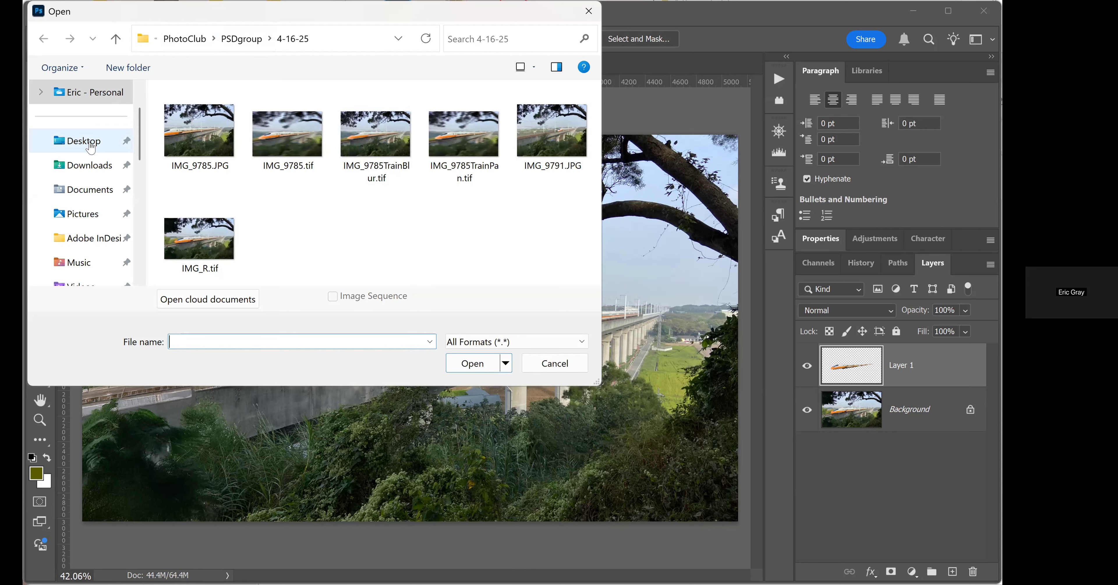
pyautogui.click(194, 40)
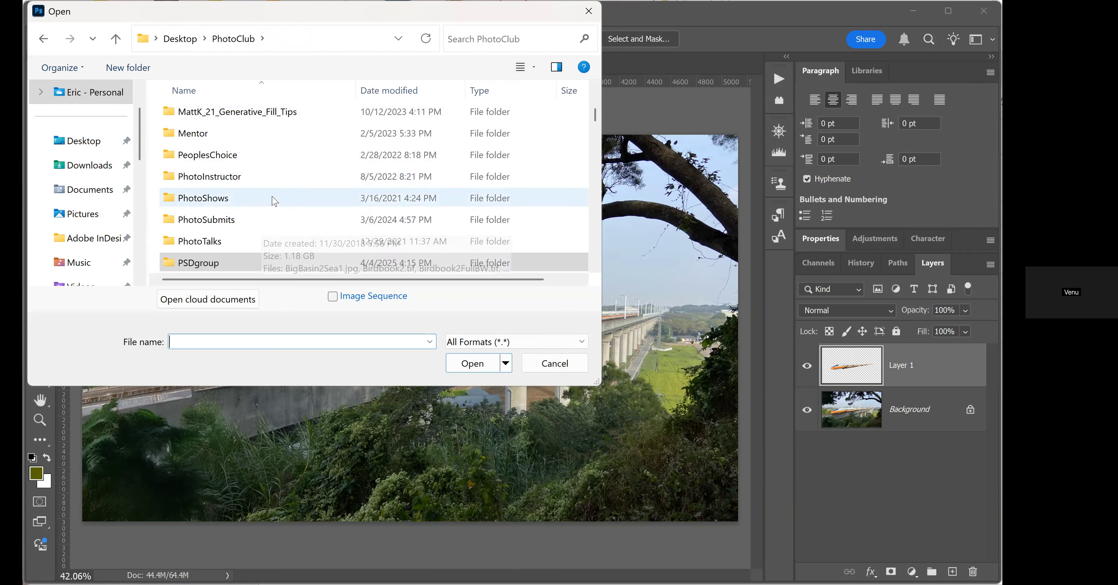
pyautogui.scroll(-2, 275, 196)
pyautogui.scroll(2, 275, 197)
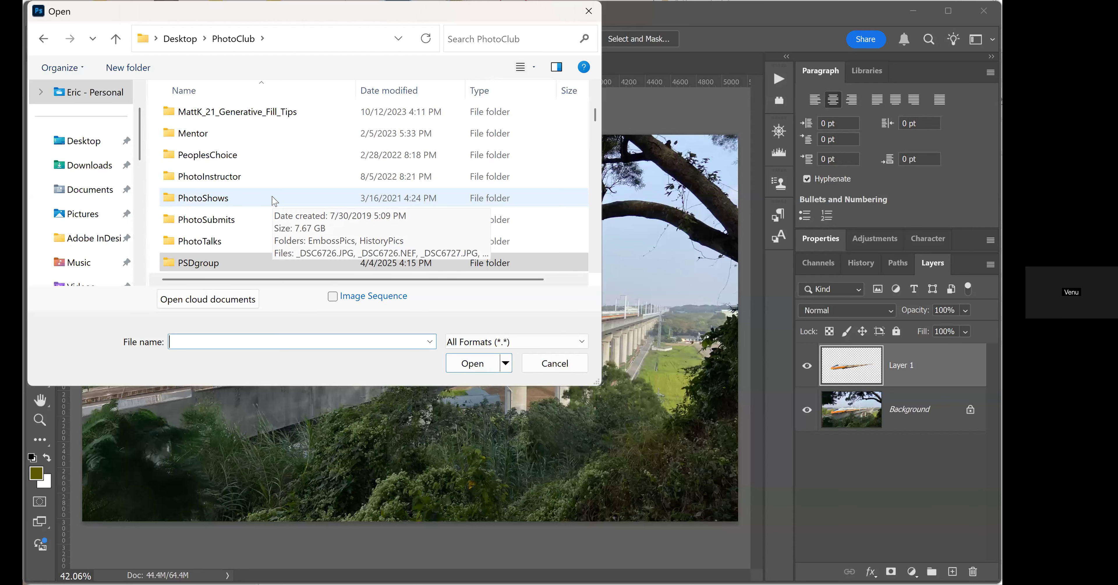
pyautogui.scroll(2, 275, 199)
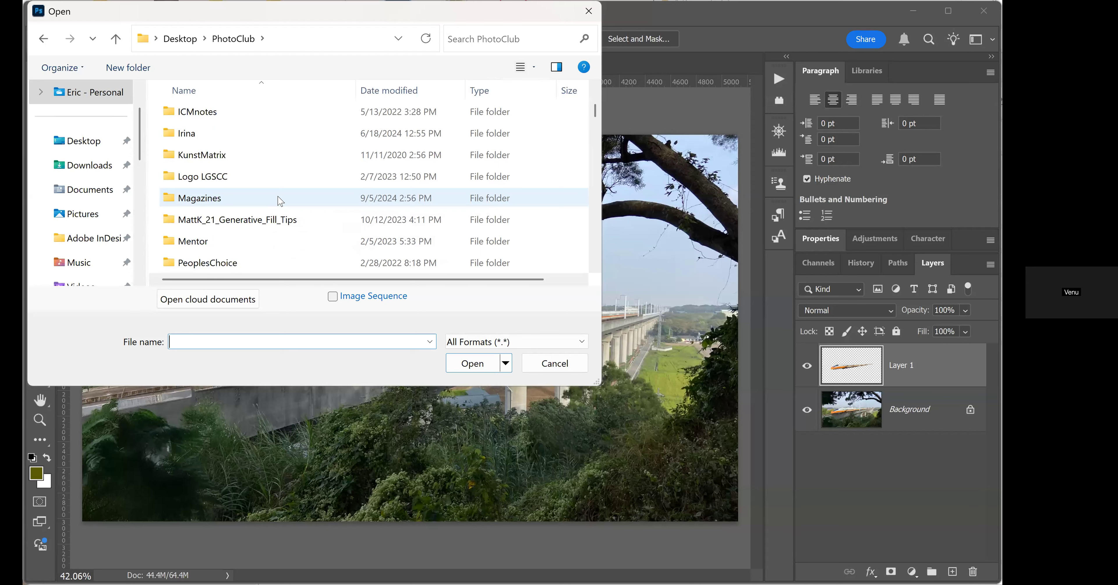
pyautogui.scroll(2, 280, 201)
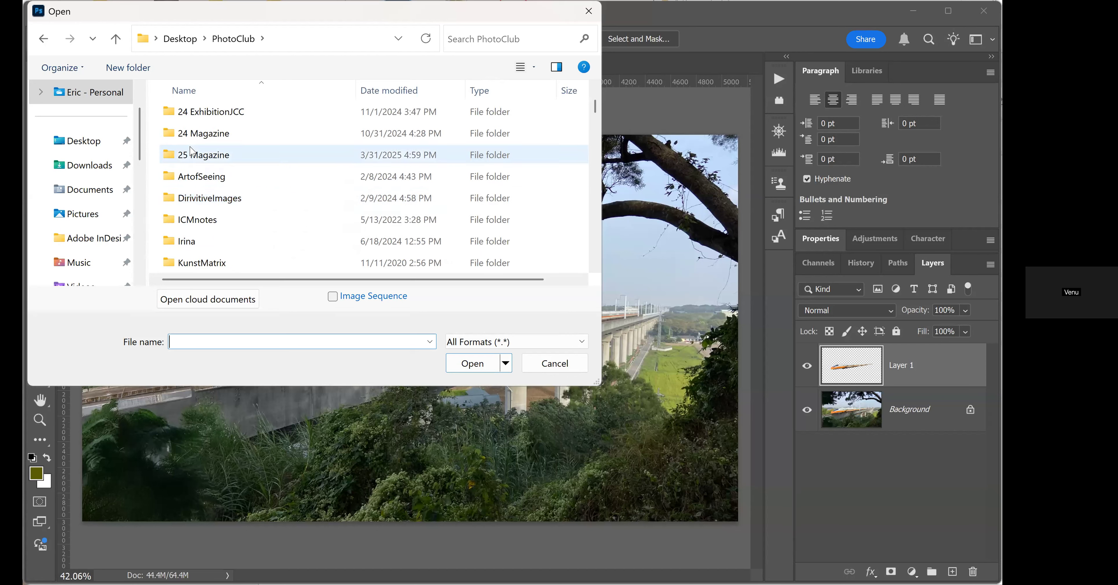
pyautogui.click(201, 154)
pyautogui.doubleClick(202, 155)
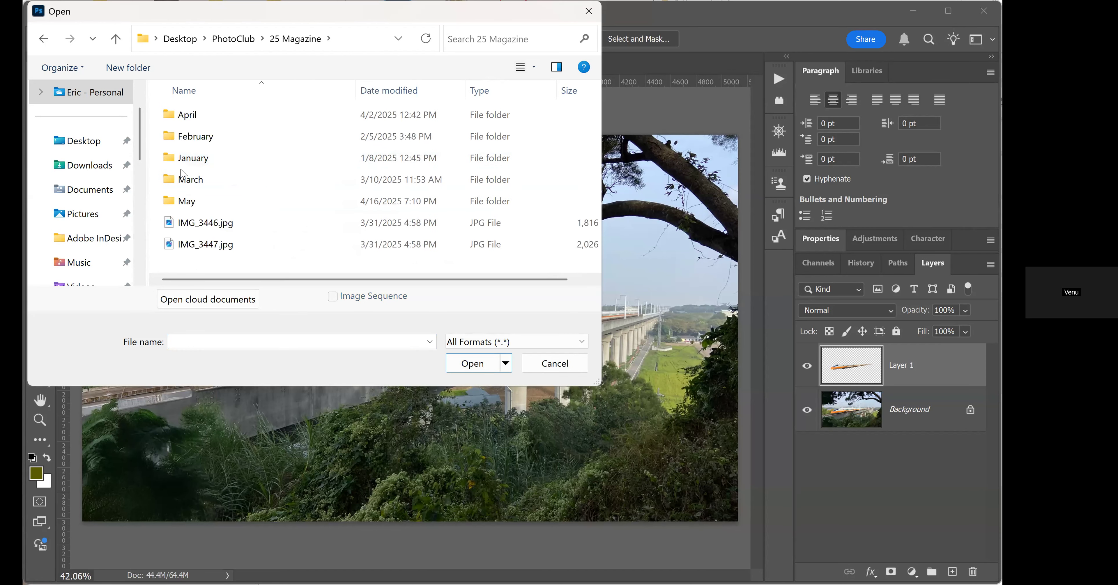
pyautogui.click(200, 117)
pyautogui.doubleClick(200, 116)
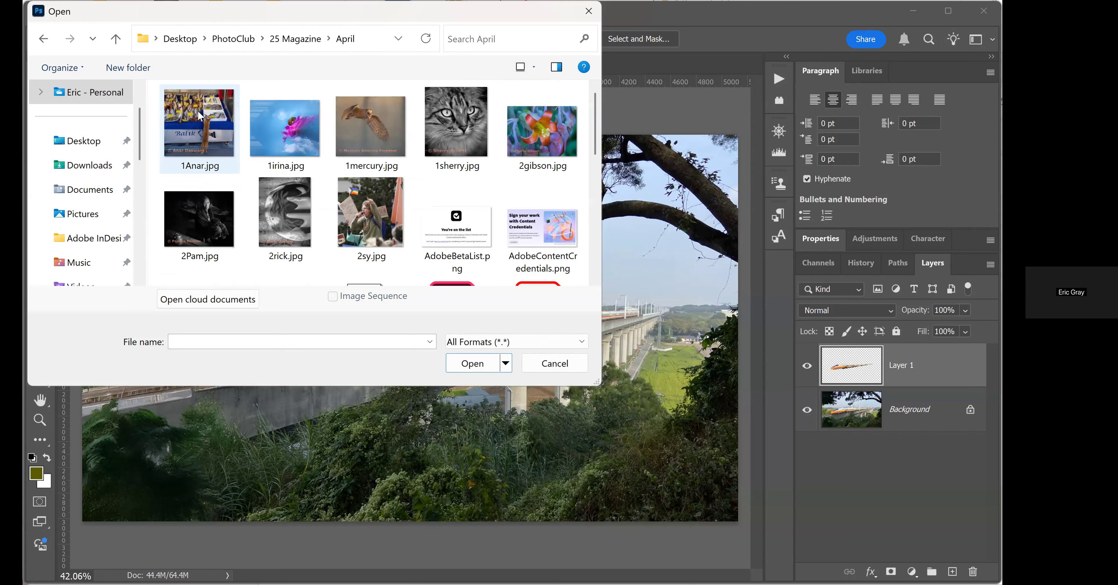
pyautogui.click(379, 128)
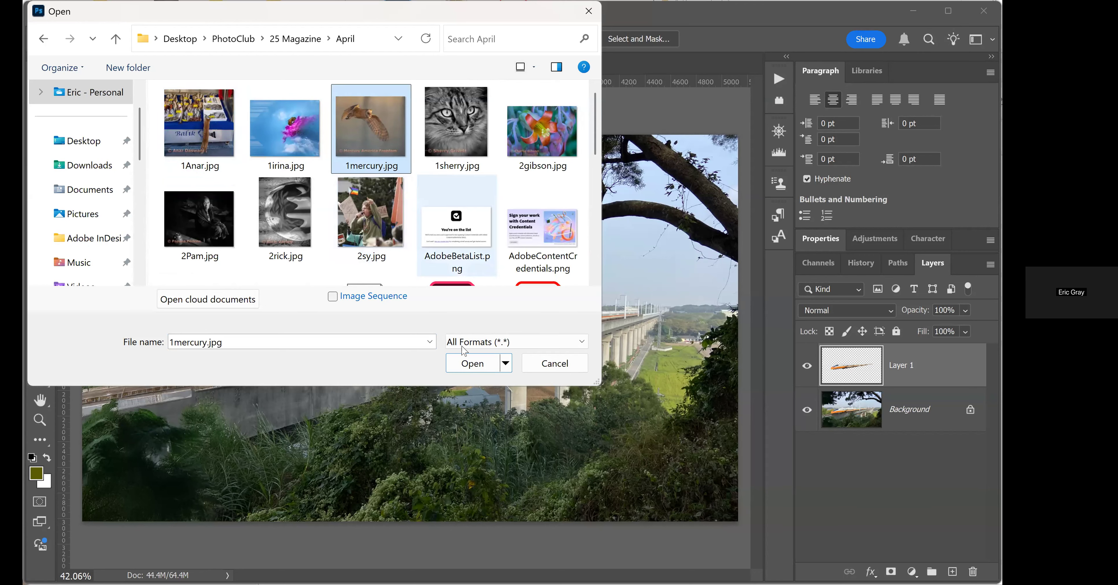
pyautogui.click(468, 363)
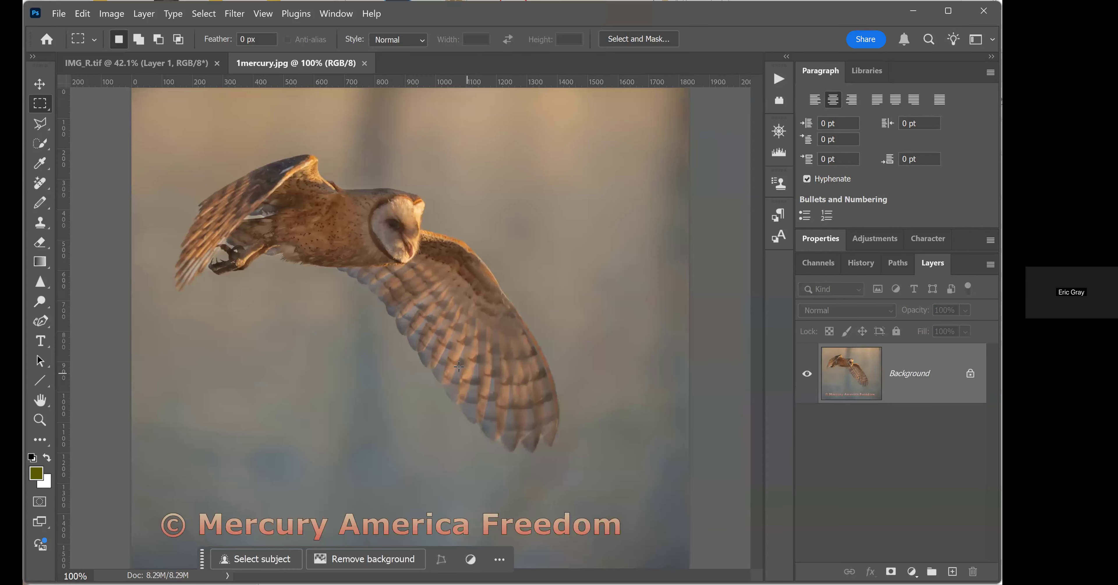
# Step: Return to the IMG_R.tif document and review its history down to the latest entry
pyautogui.click(156, 65)
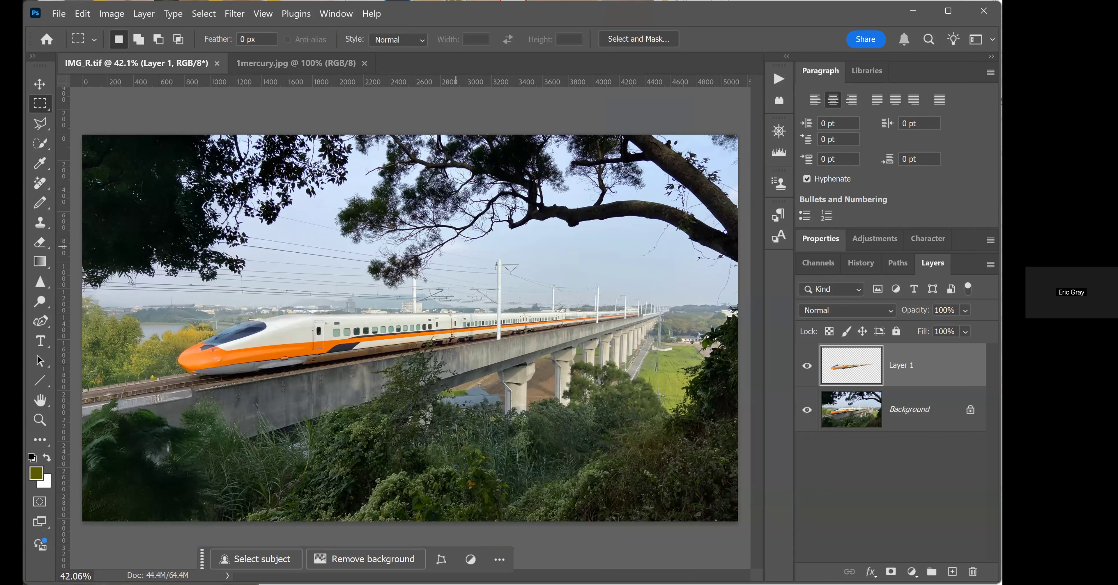
pyautogui.click(865, 270)
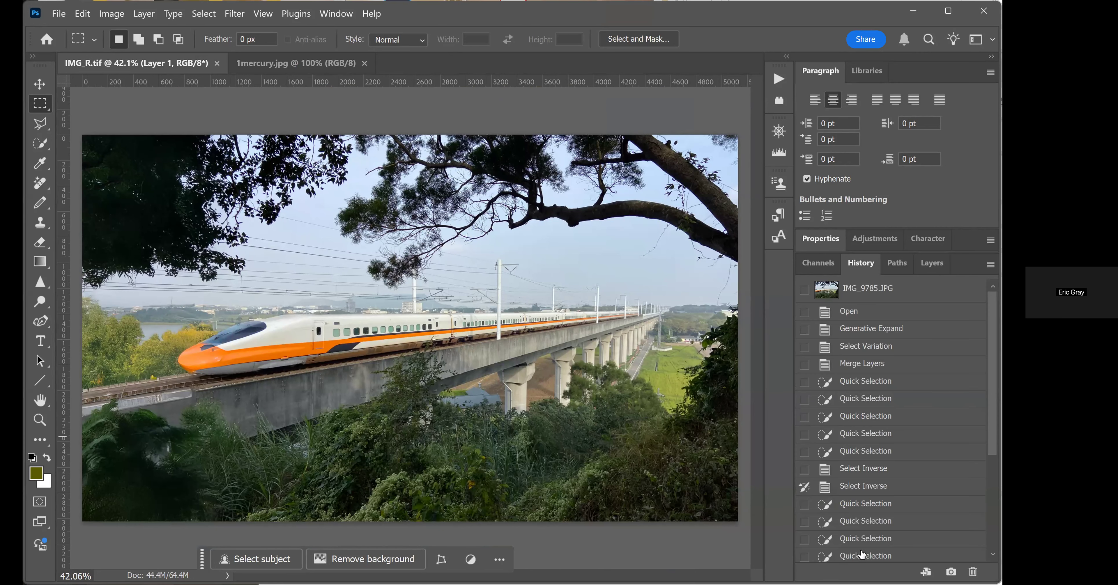
pyautogui.moveTo(995, 421); pyautogui.dragTo(996, 518)
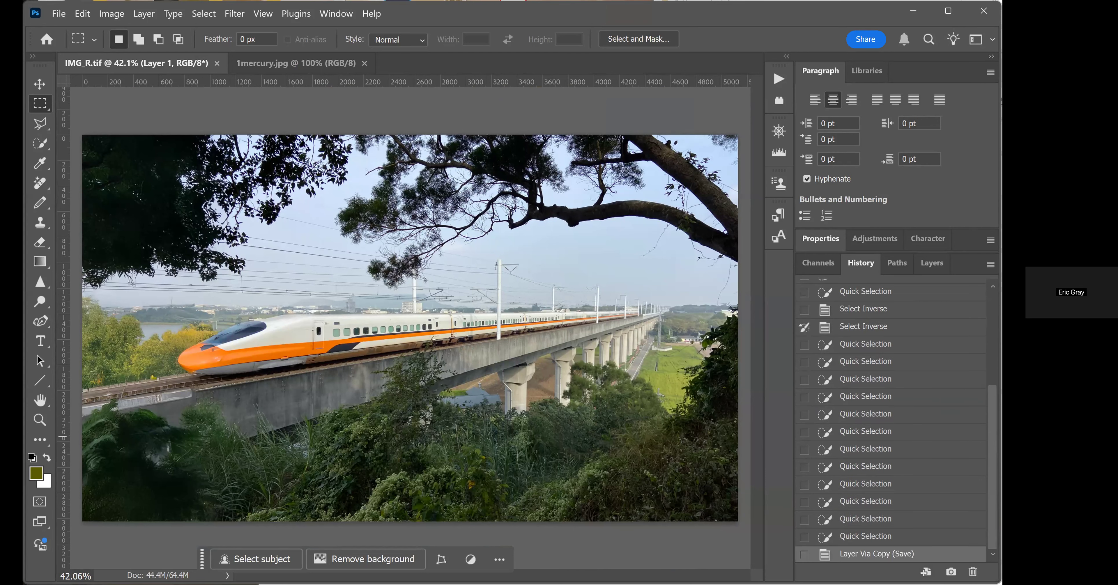
# Step: Go back in the history to the last Quick Selection before the layer copy and invert the train selection to cover the background
pyautogui.click(879, 541)
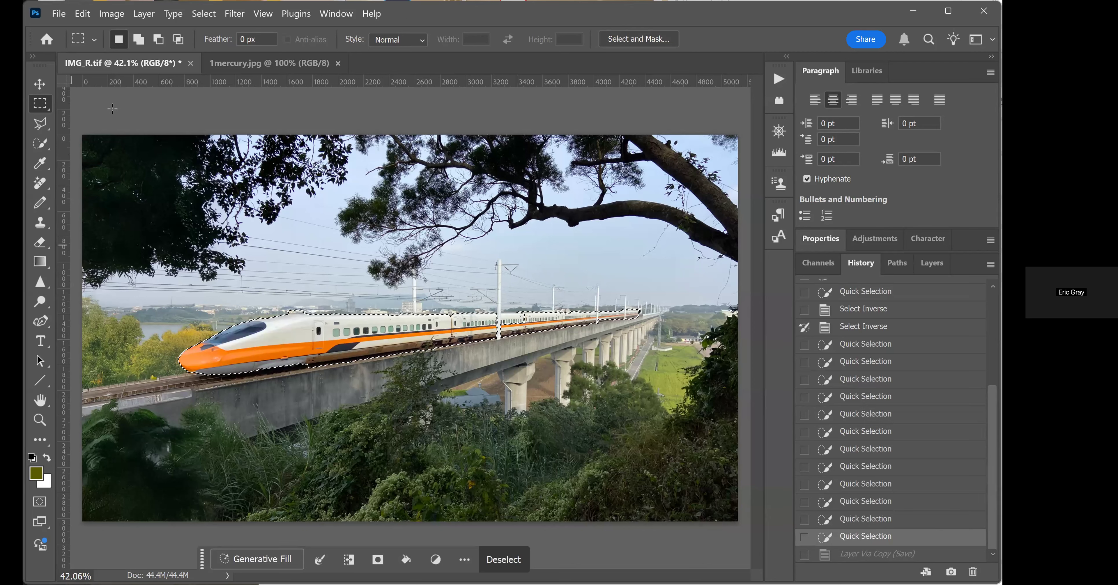
pyautogui.click(205, 15)
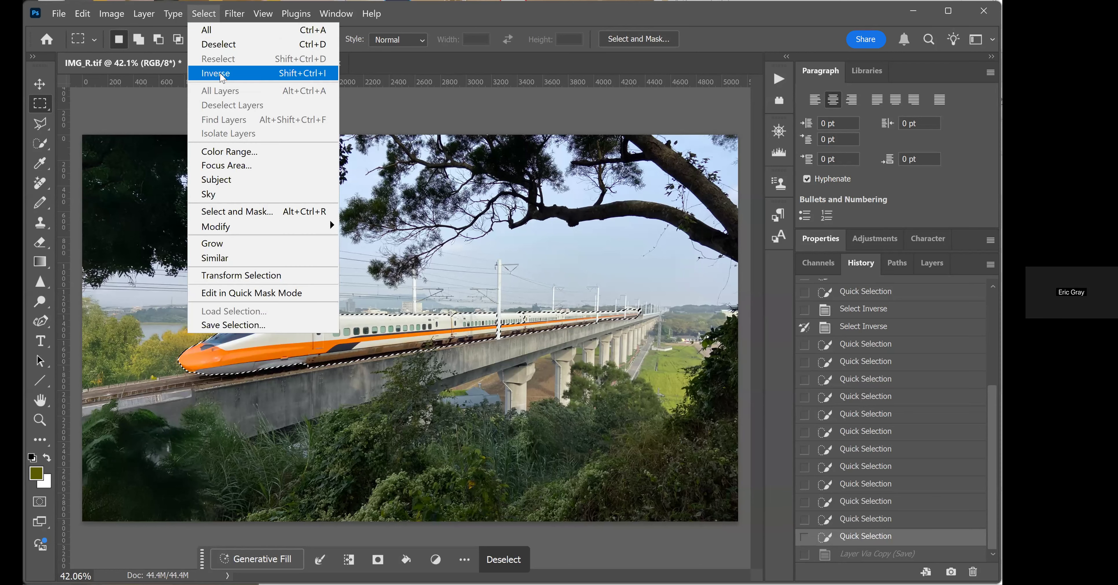
pyautogui.click(216, 72)
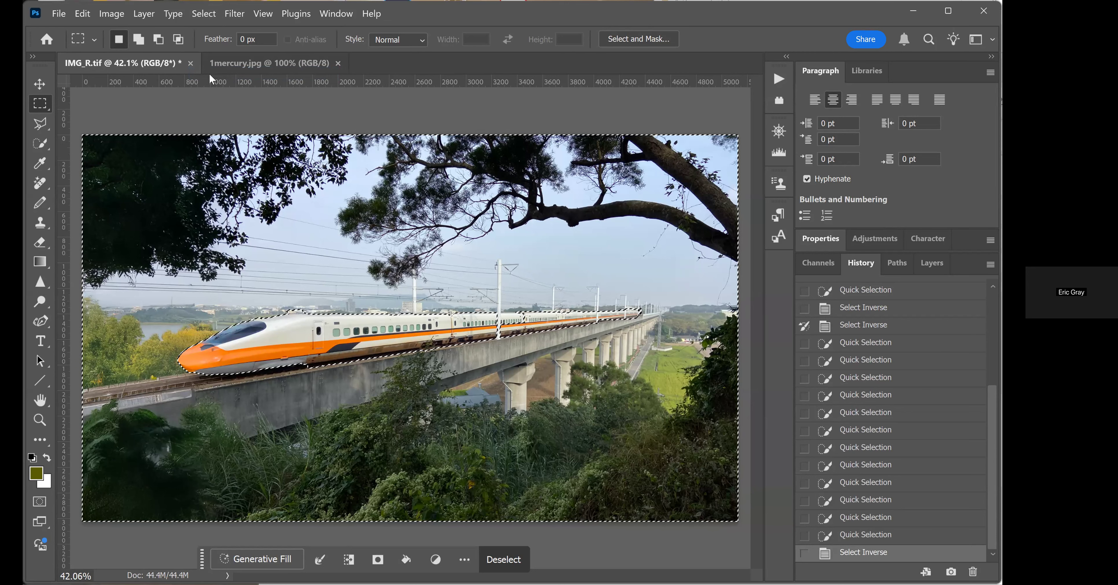
# Step: Start an Unsharp Mask on the selected background, trying amounts of 1% and 500% before settling on 104% with a 0.1 pixel radius
pyautogui.click(237, 19)
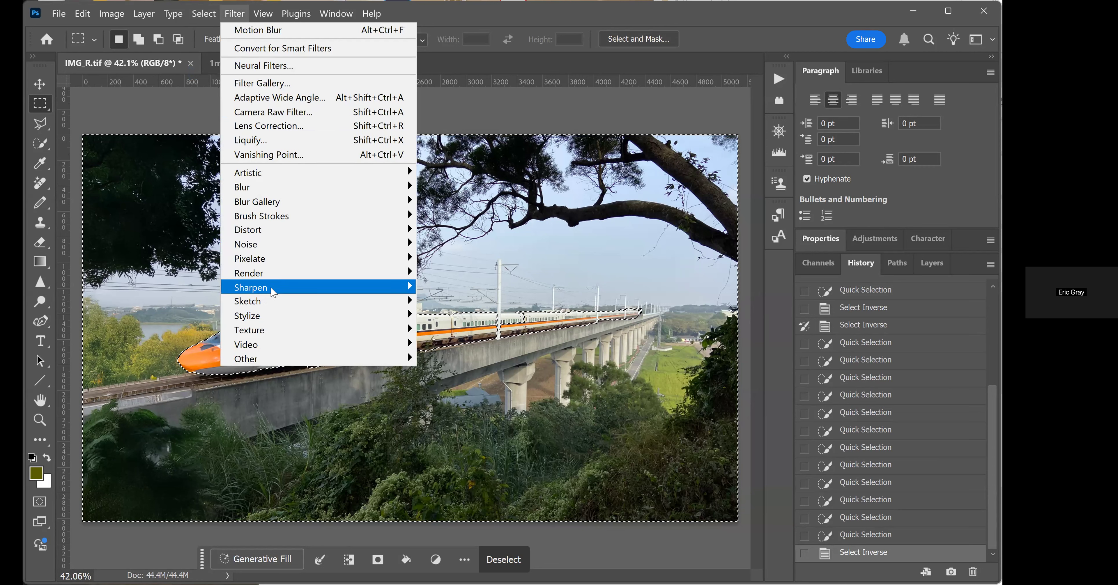
pyautogui.moveTo(338, 293)
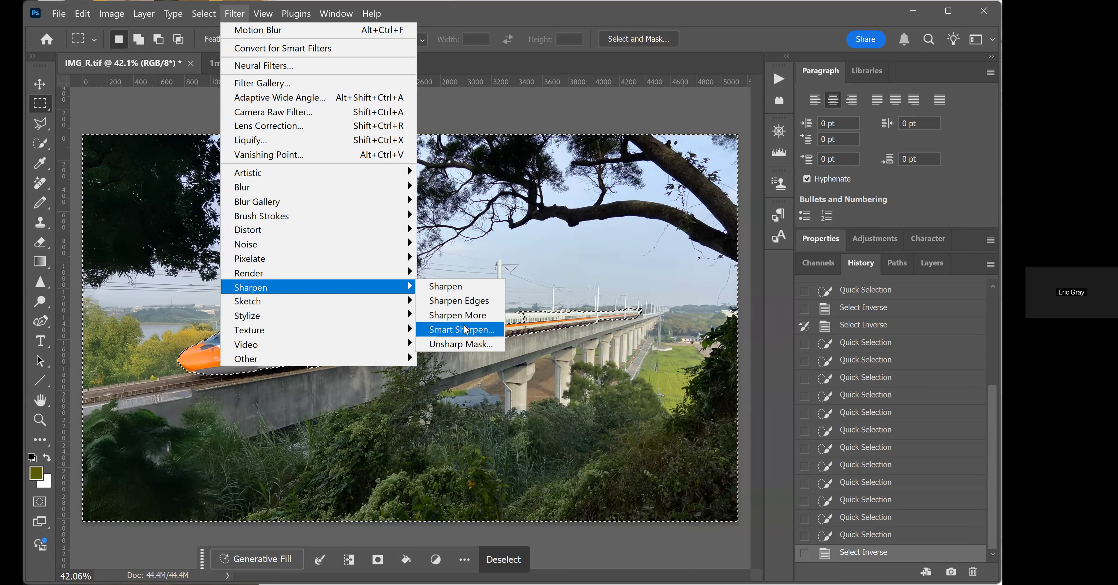
pyautogui.click(451, 346)
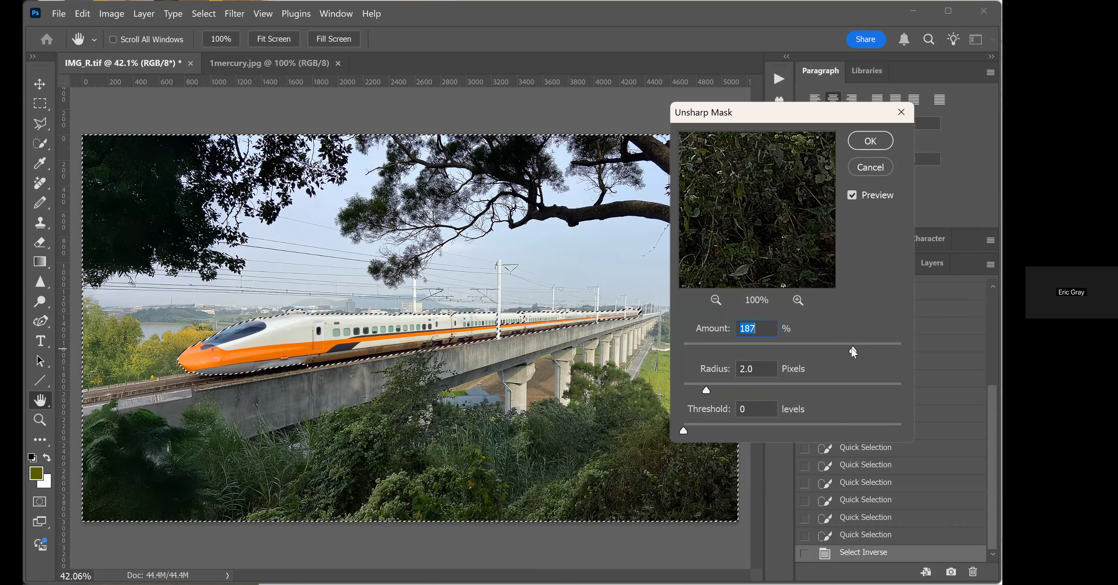
pyautogui.write('1')
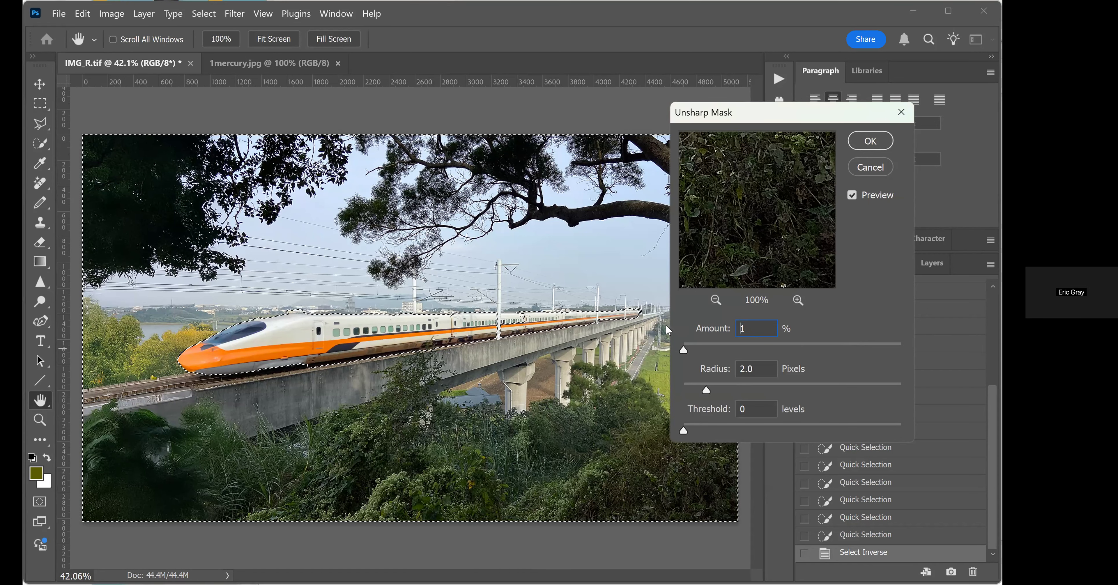
pyautogui.moveTo(707, 390); pyautogui.dragTo(694, 402)
pyautogui.press('Tab')
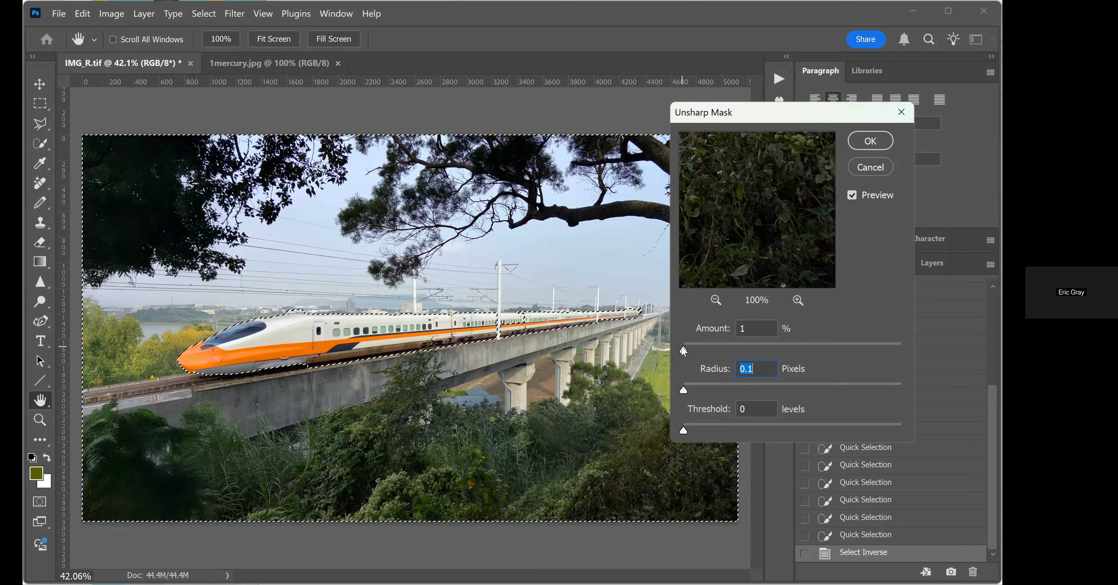
pyautogui.moveTo(684, 350); pyautogui.dragTo(901, 347)
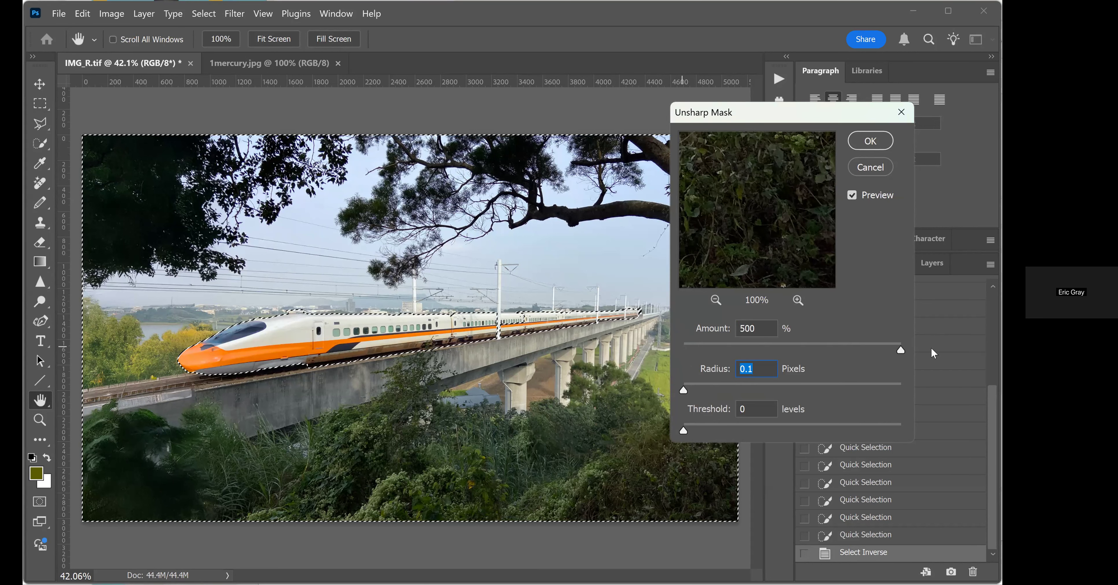
pyautogui.click(797, 343)
pyautogui.click(804, 343)
pyautogui.hotkey('shift', 'Tab')
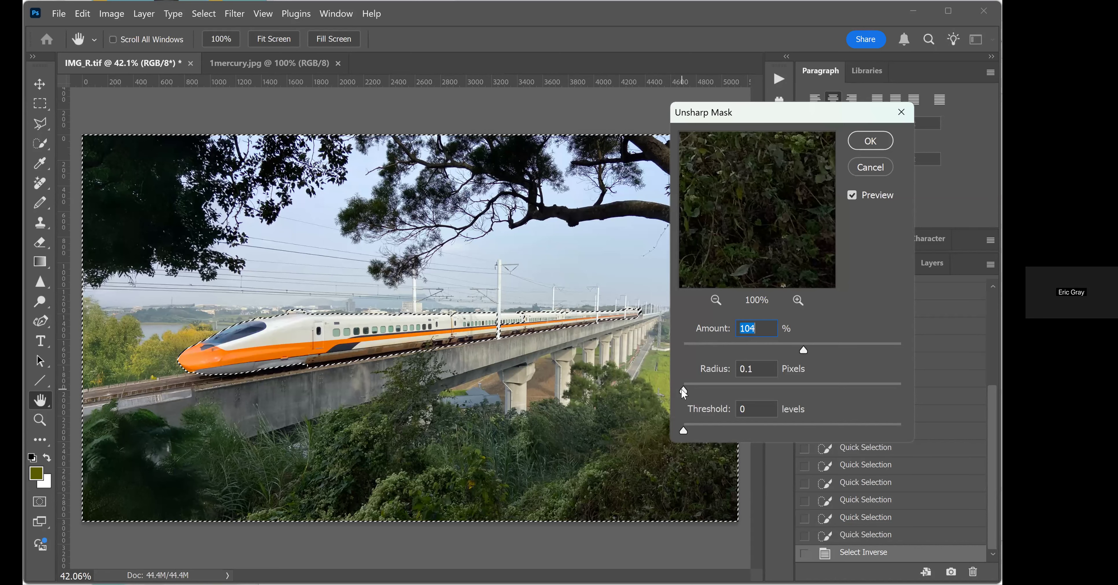
# Step: Try Unsharp Mask radii of 158.2 and 136.8 pixels, return the radius to 0.1 pixels and apply the filter
pyautogui.press('Tab')
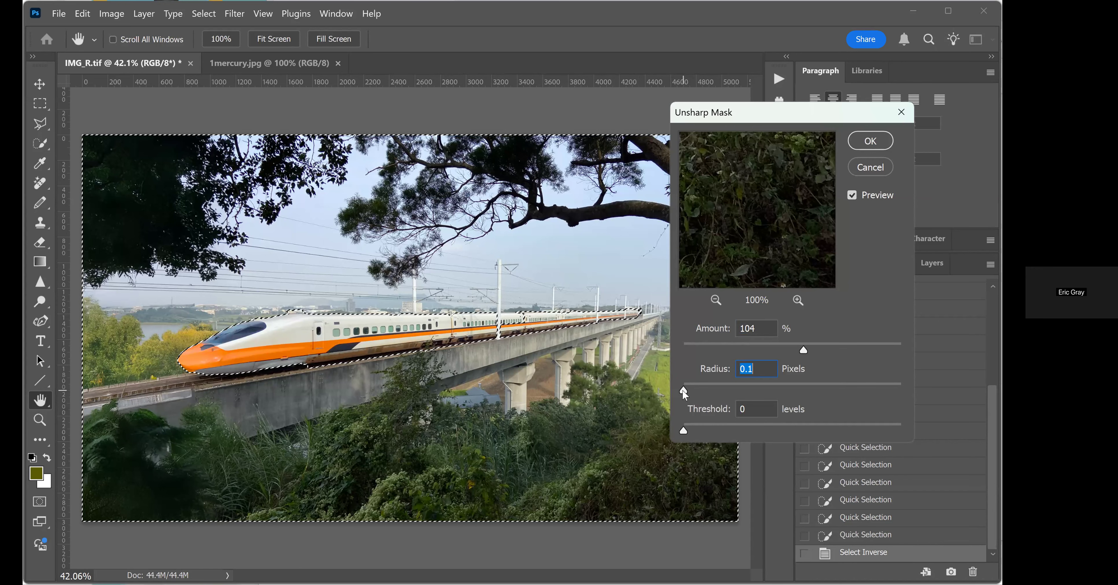
pyautogui.moveTo(684, 391); pyautogui.dragTo(705, 391)
pyautogui.moveTo(775, 391); pyautogui.dragTo(843, 387)
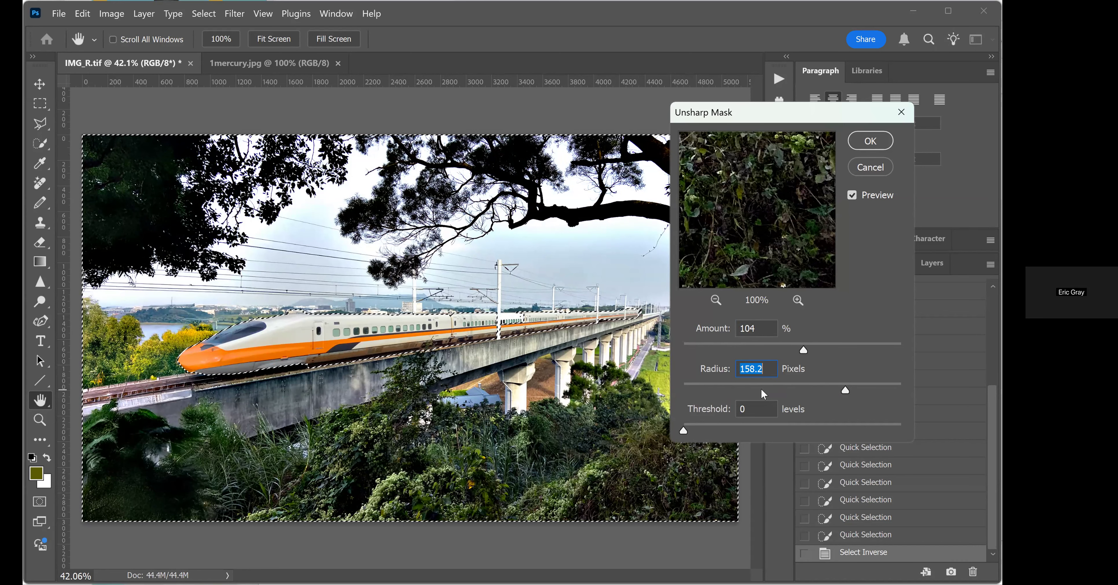
pyautogui.write('0.1')
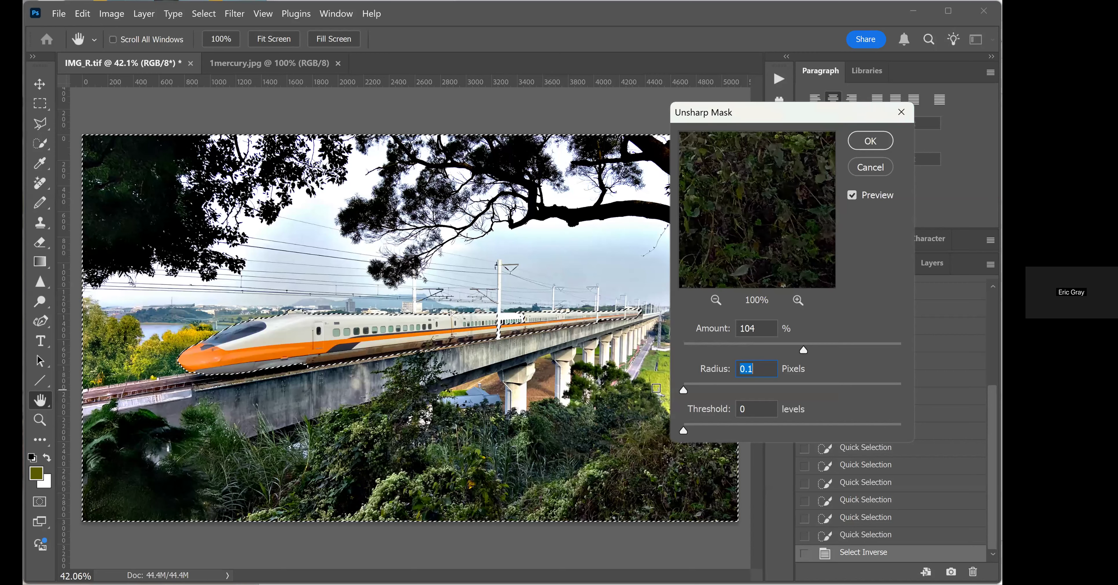
pyautogui.moveTo(684, 393); pyautogui.dragTo(838, 385)
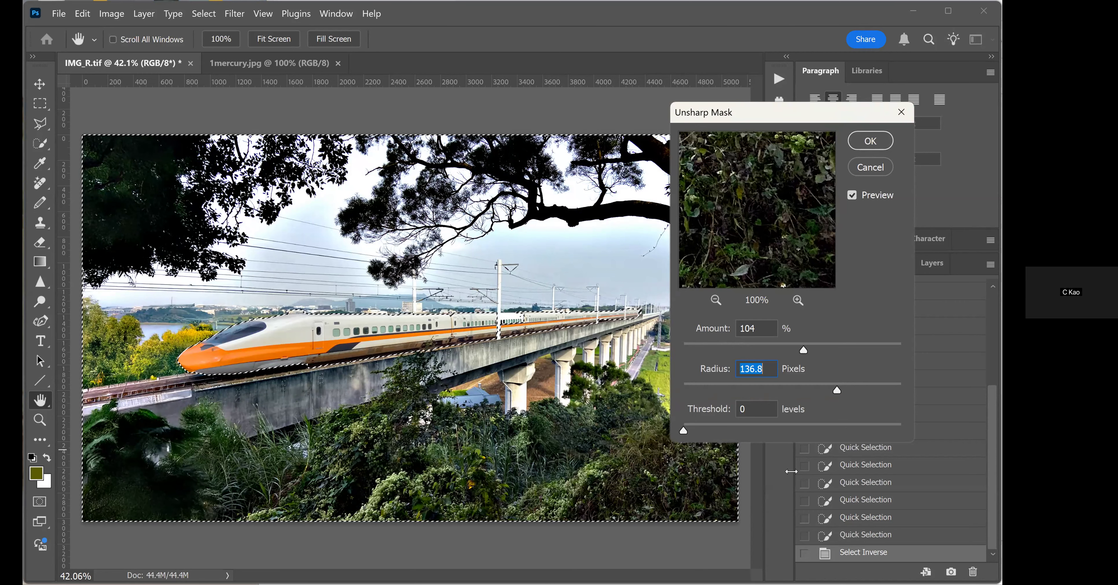
pyautogui.moveTo(837, 390); pyautogui.dragTo(683, 390)
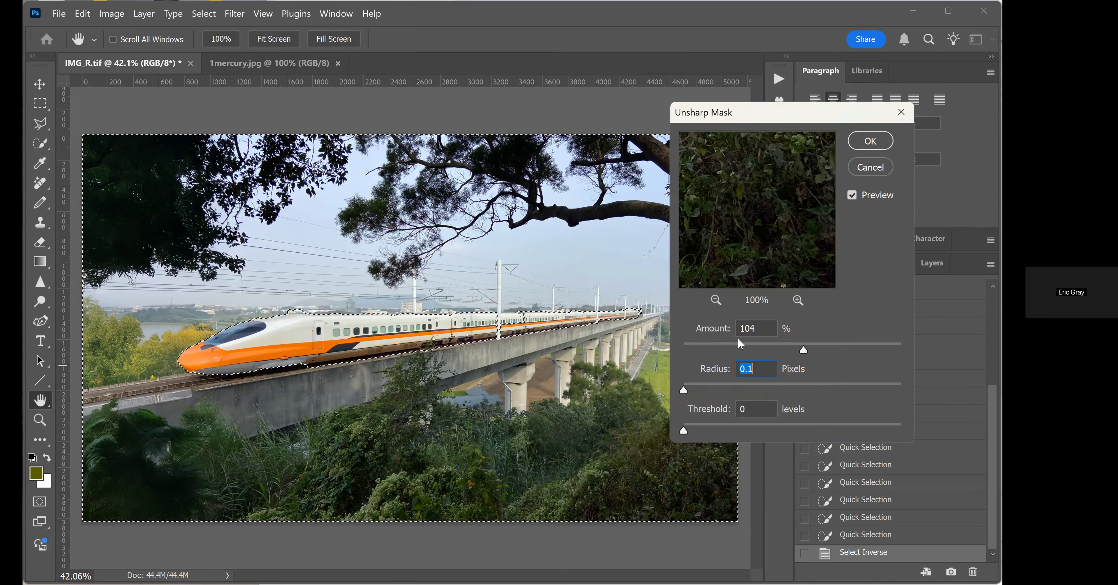
pyautogui.click(873, 141)
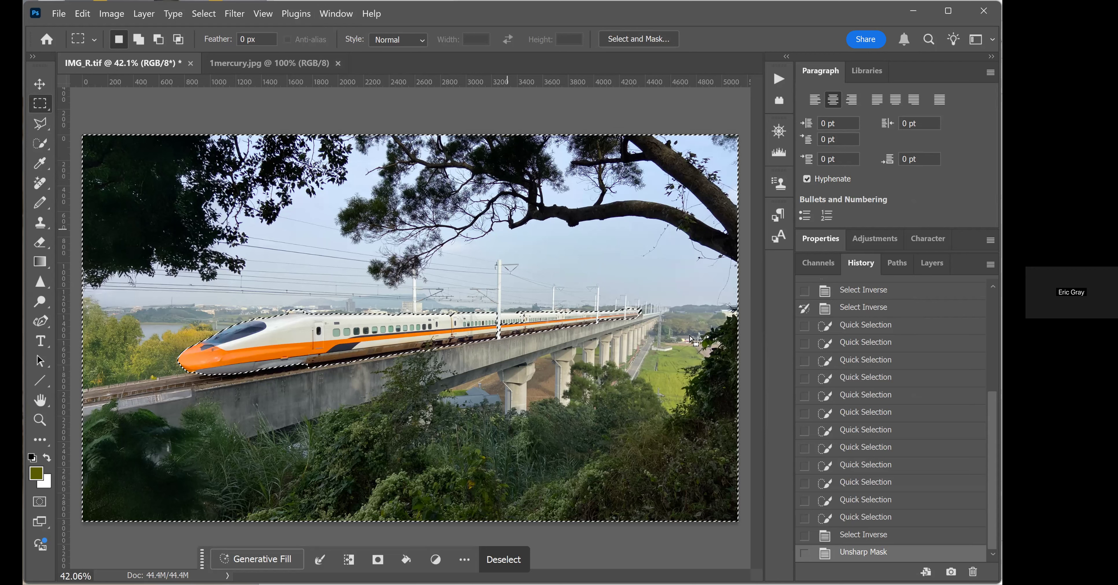
# Step: Display the layer stack and invert the selection back to the train
pyautogui.click(931, 263)
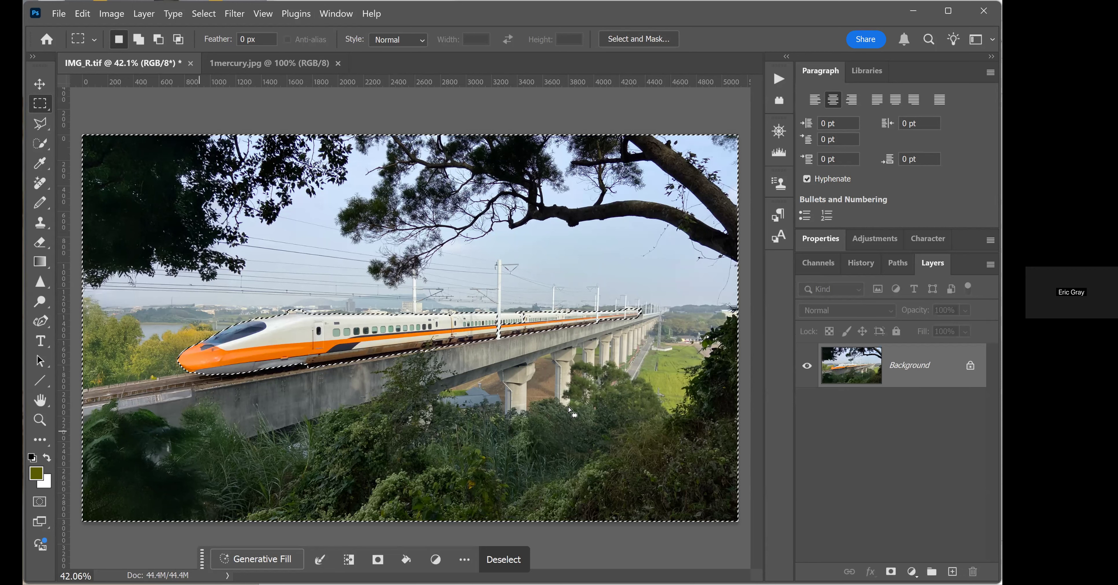
pyautogui.click(233, 14)
pyautogui.click(205, 13)
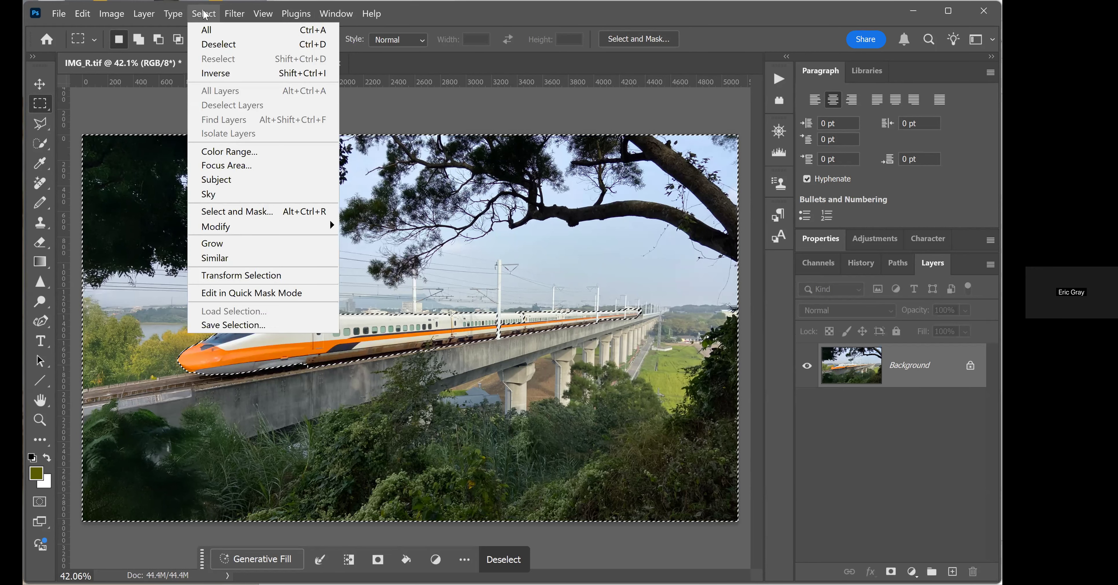
pyautogui.click(207, 74)
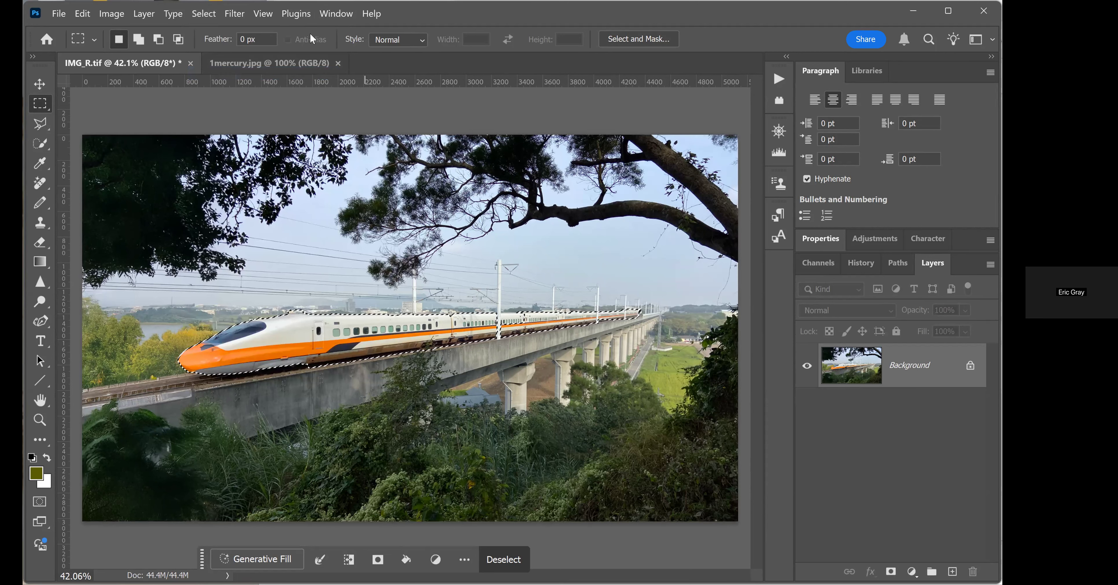
# Step: Sharpen the selected train with Unsharp Mask at an amount of 191% and a radius of 1.5 pixels, and deselect it
pyautogui.click(235, 14)
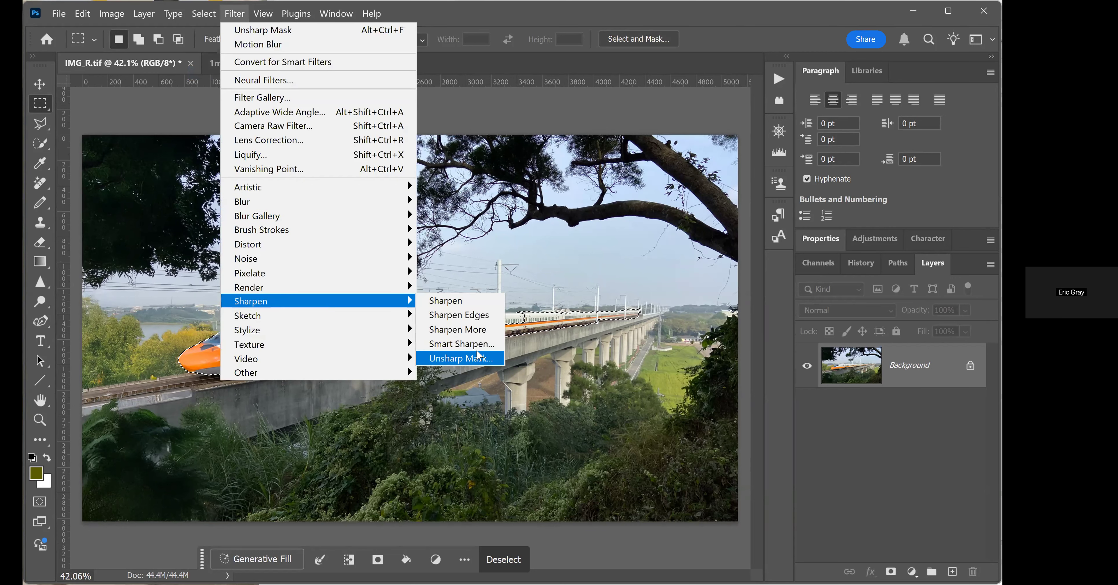
pyautogui.click(481, 358)
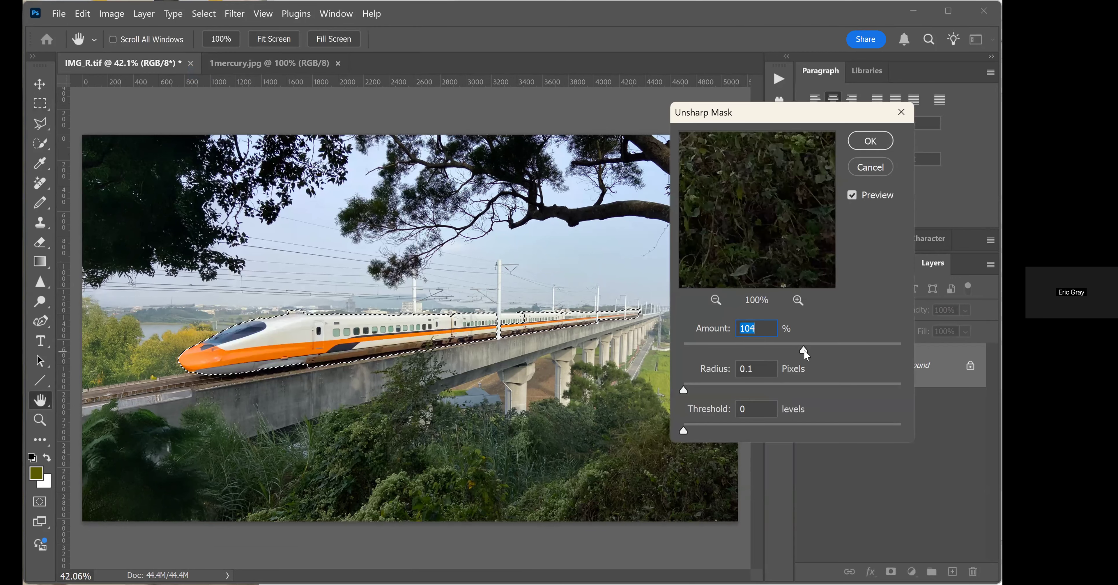
pyautogui.click(829, 355)
pyautogui.moveTo(829, 354); pyautogui.dragTo(858, 354)
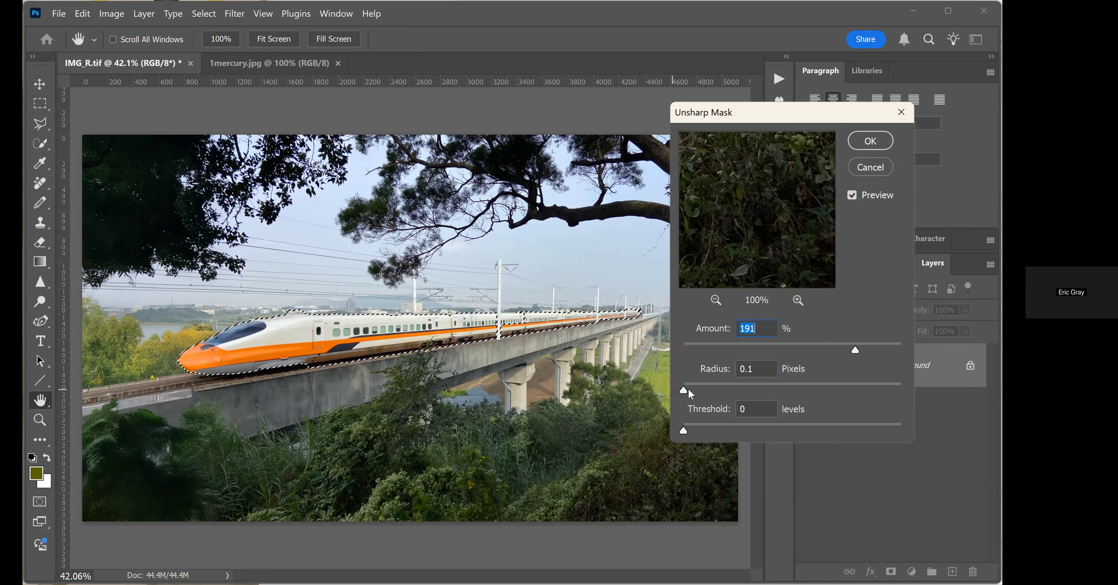
pyautogui.moveTo(685, 392); pyautogui.dragTo(703, 393)
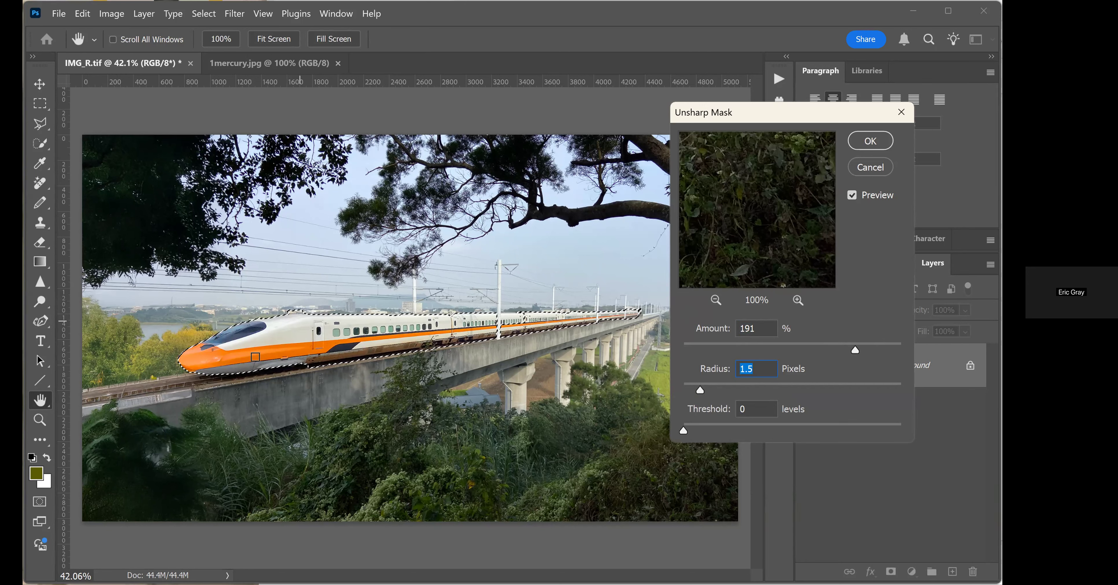
pyautogui.click(870, 140)
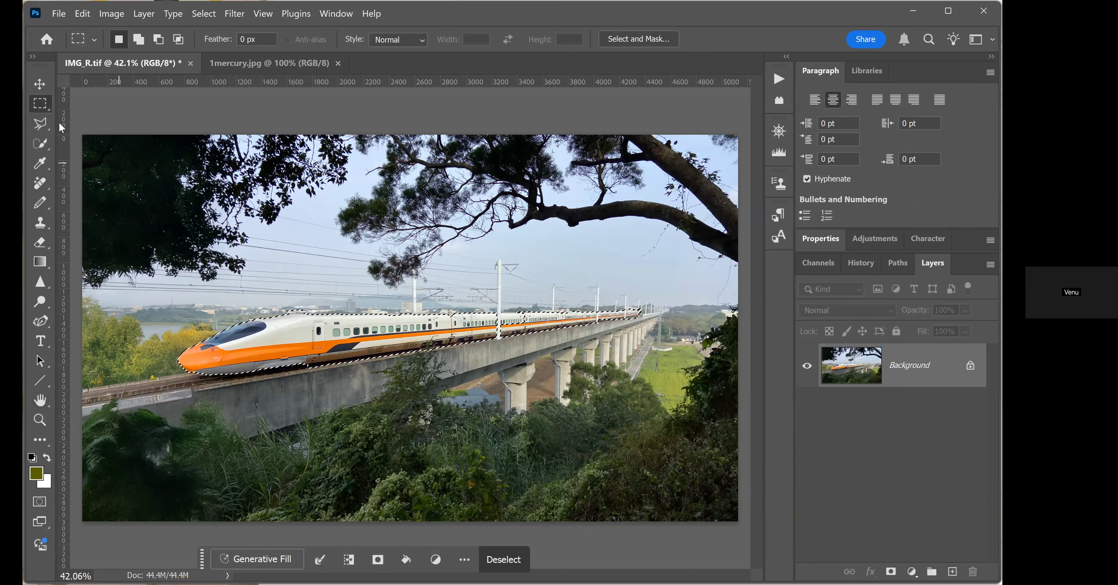
pyautogui.hotkey('ctrl', 'd')
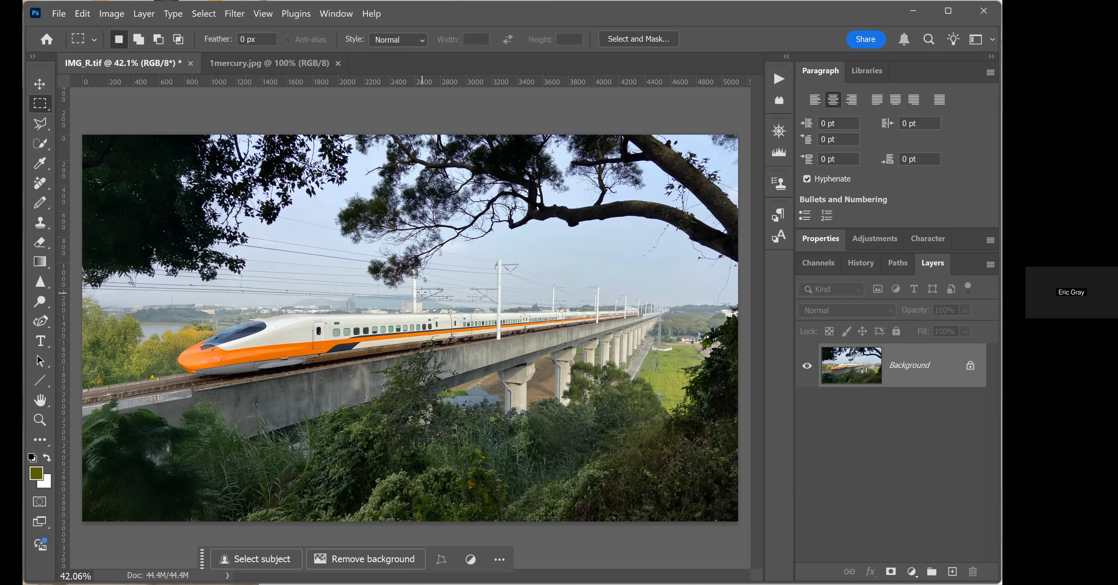
# Step: Brush over the concrete viaduct with the Sharpen Tool at 100% strength
pyautogui.click(39, 283)
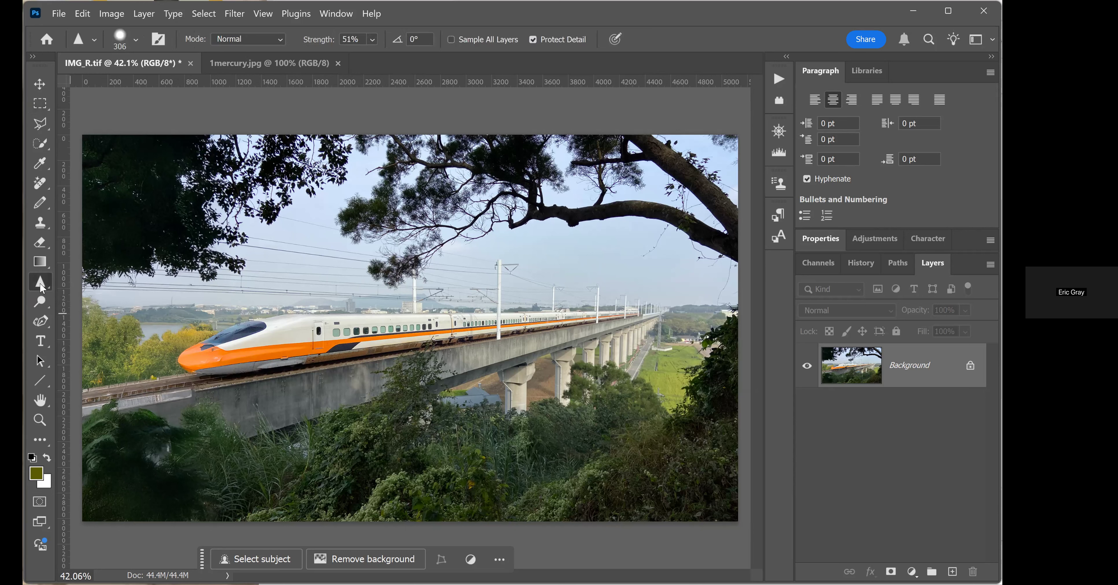
pyautogui.rightClick(40, 283)
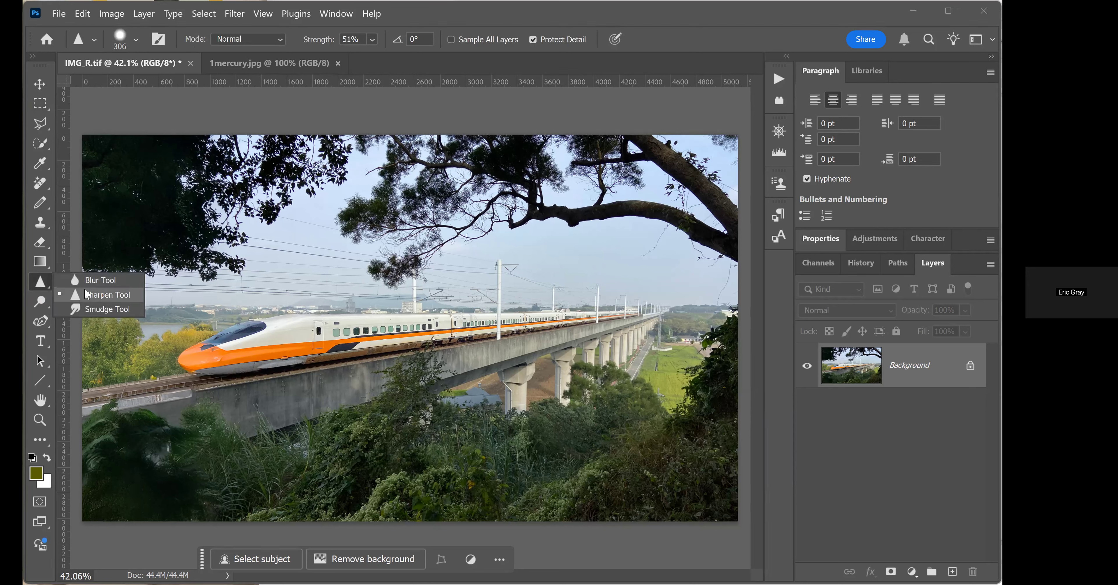
pyautogui.click(87, 294)
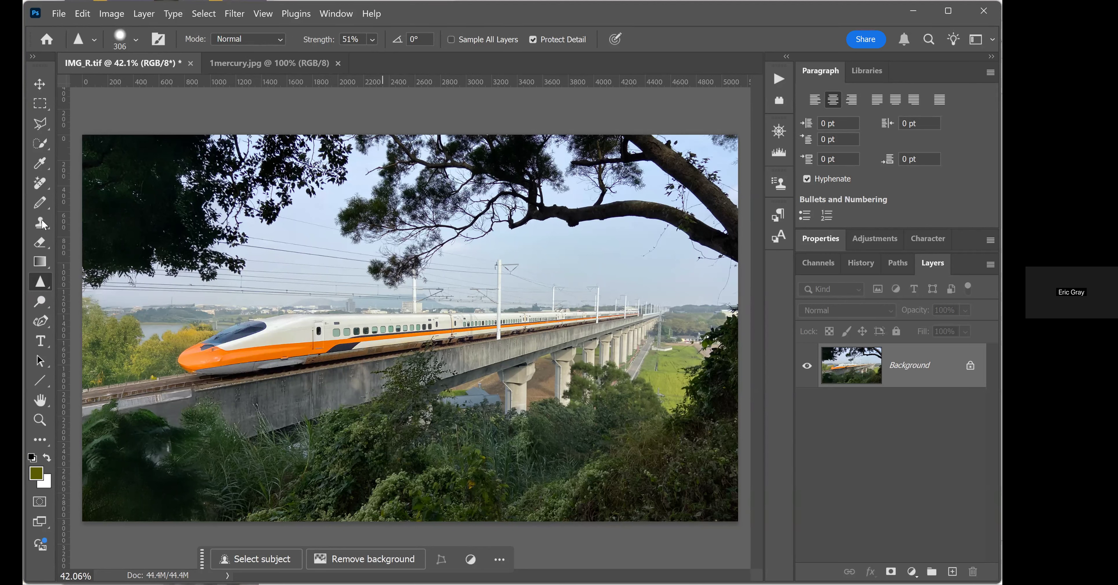
pyautogui.rightClick(42, 284)
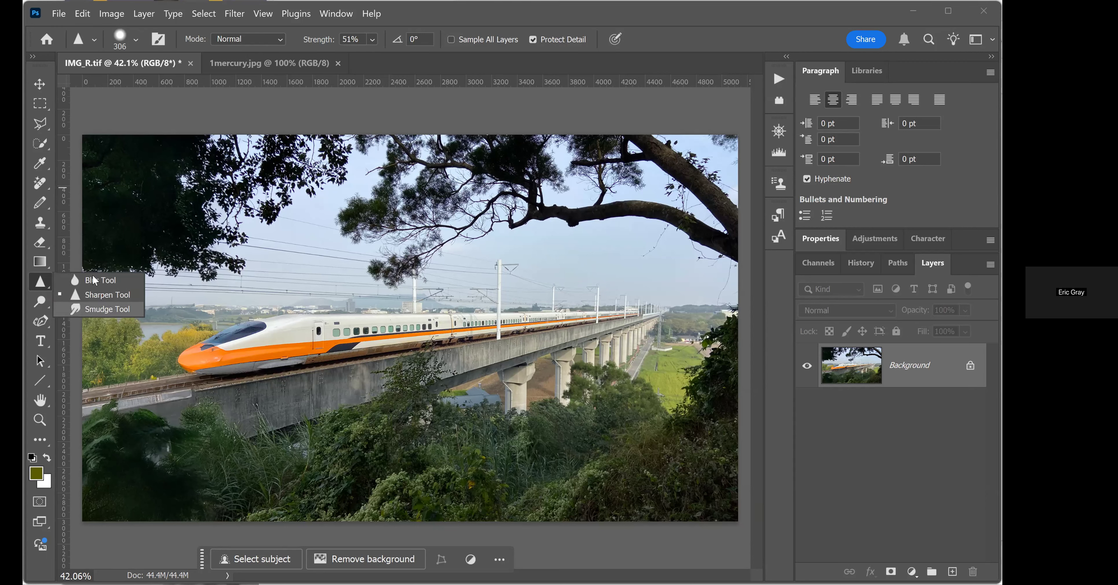
pyautogui.click(39, 282)
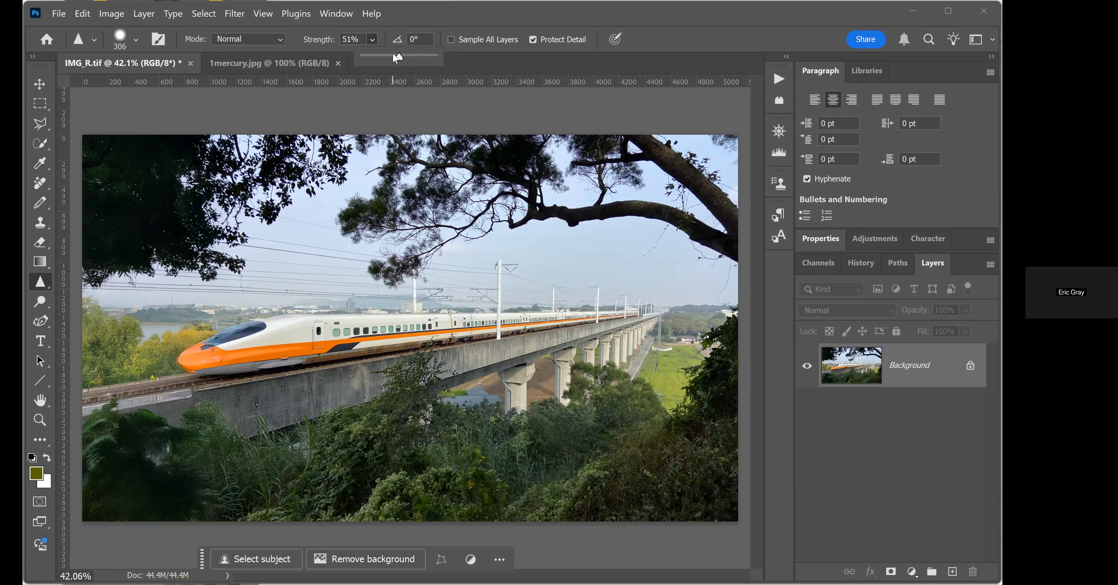
pyautogui.moveTo(395, 54); pyautogui.dragTo(561, 77)
pyautogui.moveTo(194, 404)
pyautogui.mouseDown()
pyautogui.moveTo(641, 332)
pyautogui.moveTo(562, 364)
pyautogui.moveTo(474, 370)
pyautogui.mouseUp()
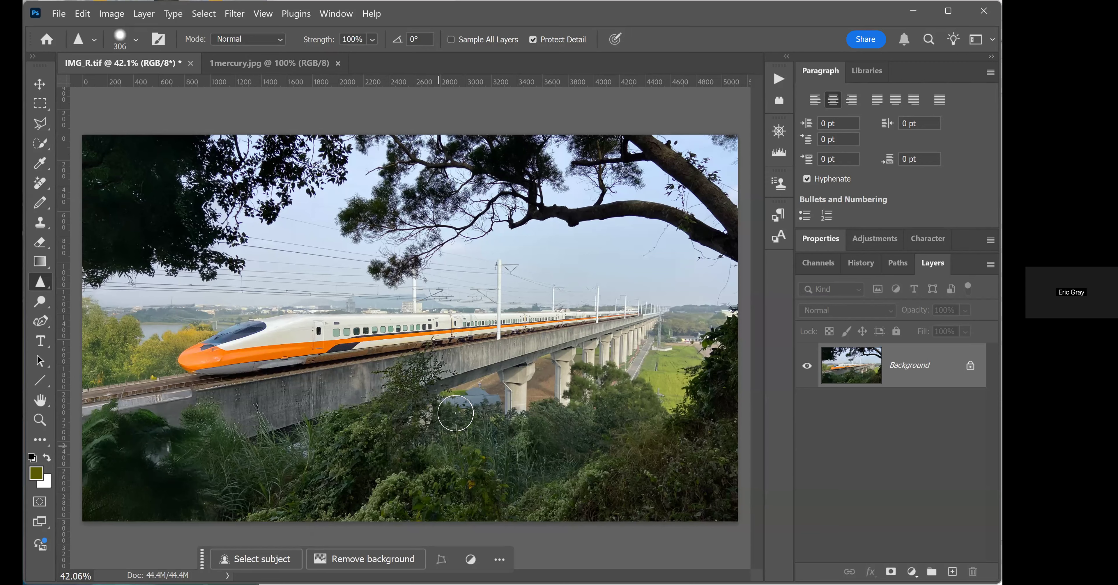
# Step: Examine the sharpened viaduct, foliage and train up close at about 160% zoom
pyautogui.press(']')
pyautogui.press(']')
pyautogui.press(']')
pyautogui.press(']')
pyautogui.scroll(6, 481, 416)
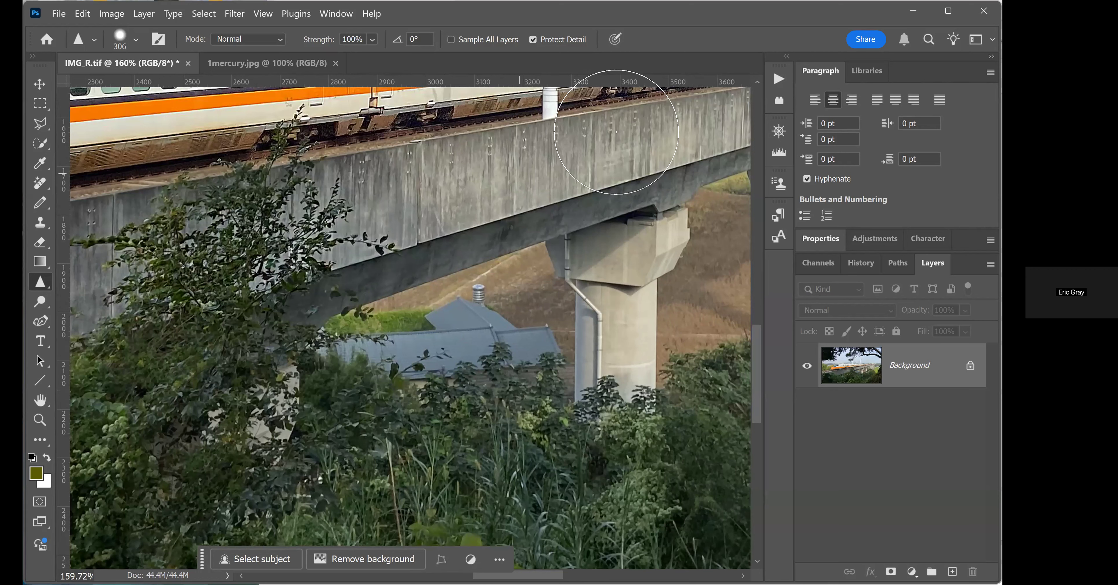
pyautogui.hscroll(5, 411, 328)
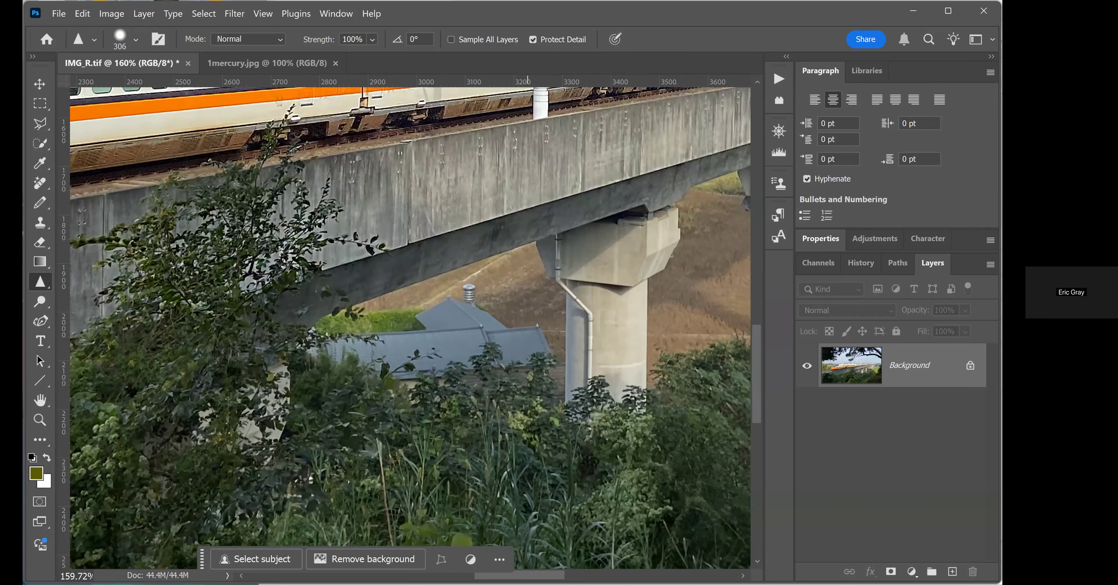
pyautogui.hscroll(4, 711, 400)
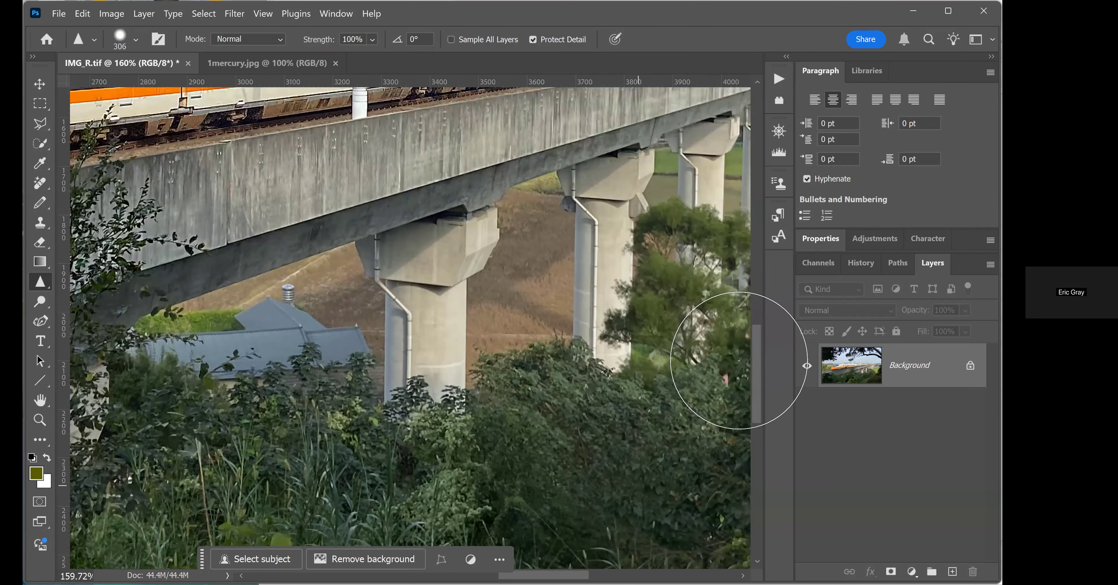
pyautogui.scroll(12, 586, 368)
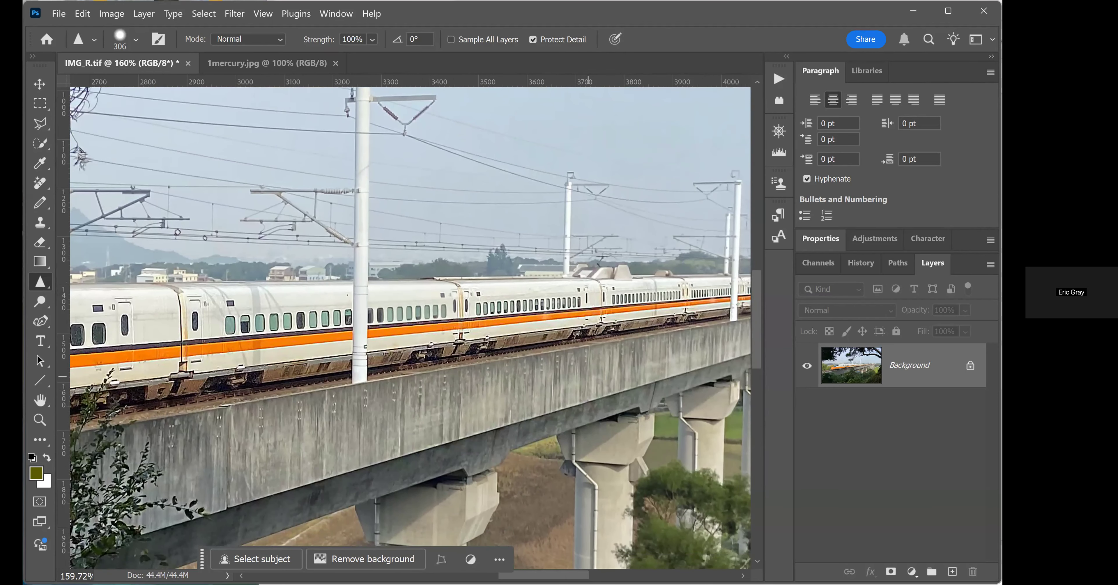
# Step: Open the Camera Raw Filter for the train photo
pyautogui.hscroll(-20, 463, 459)
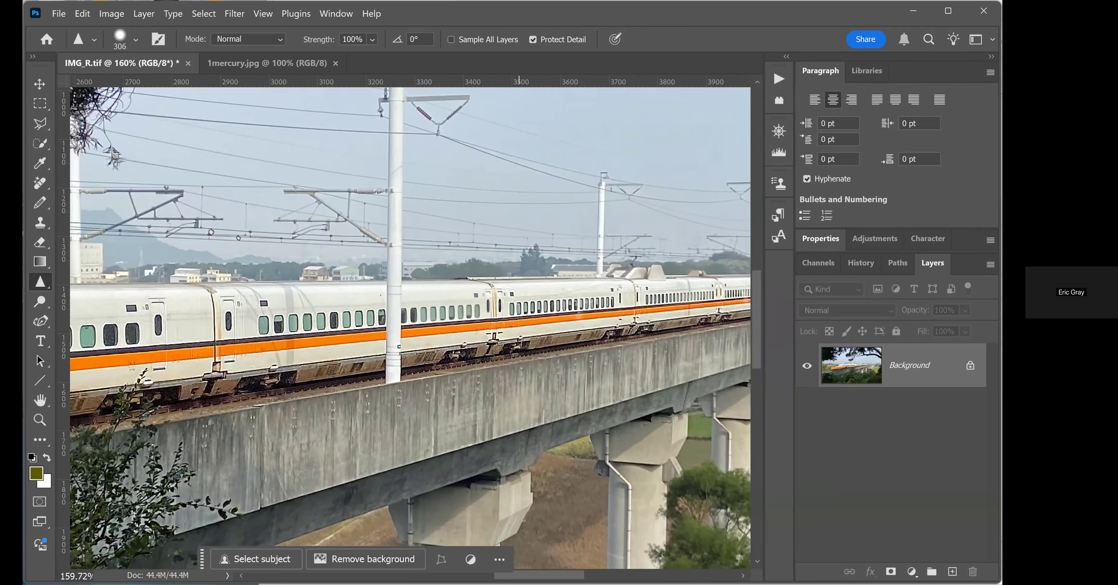
pyautogui.scroll(-2, 454, 397)
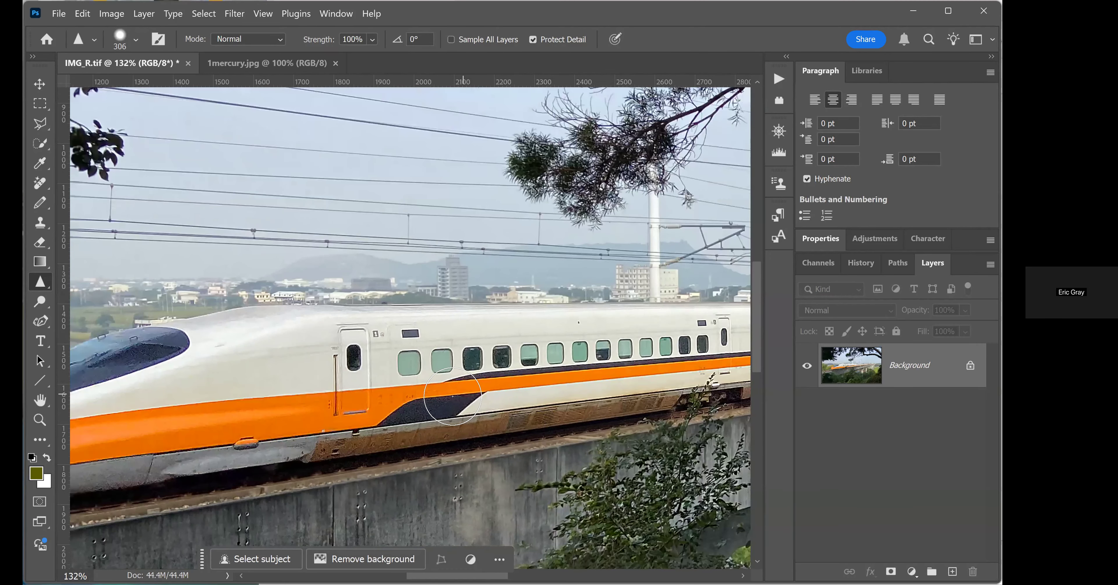
pyautogui.scroll(-1, 454, 396)
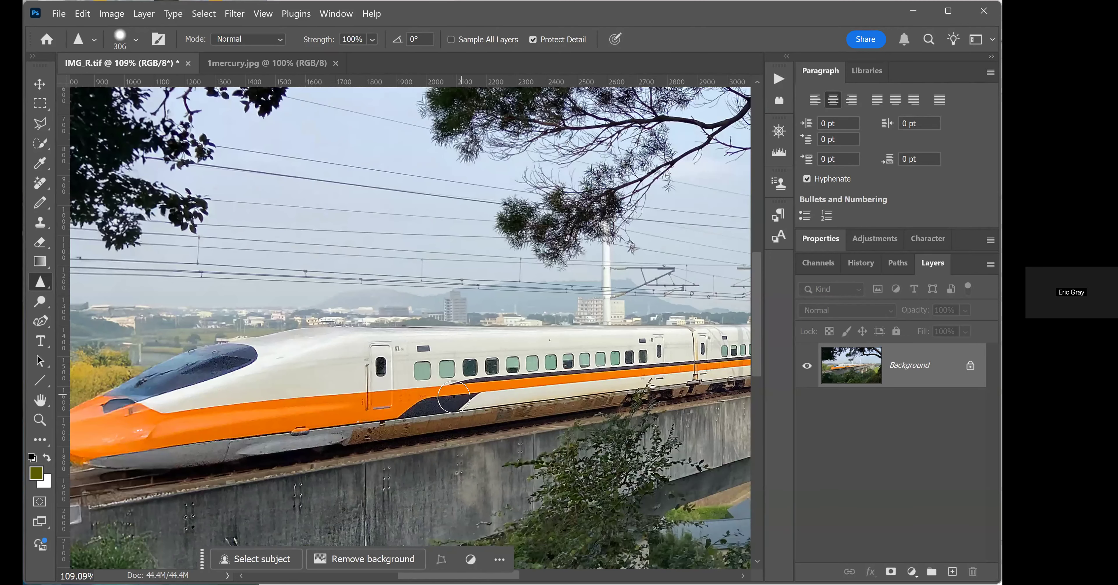
pyautogui.scroll(-6, 454, 396)
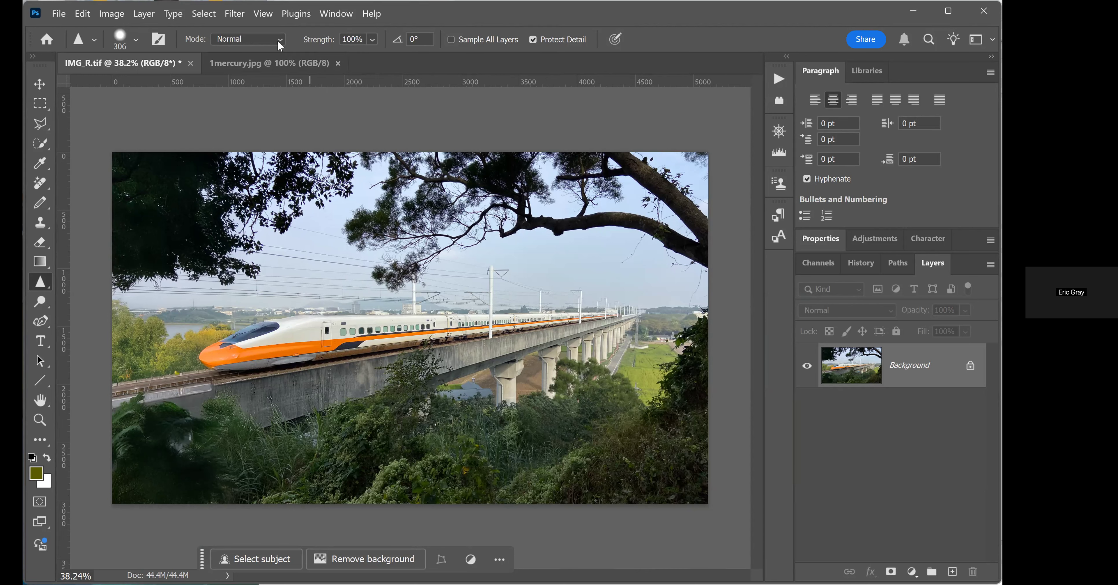
pyautogui.click(240, 16)
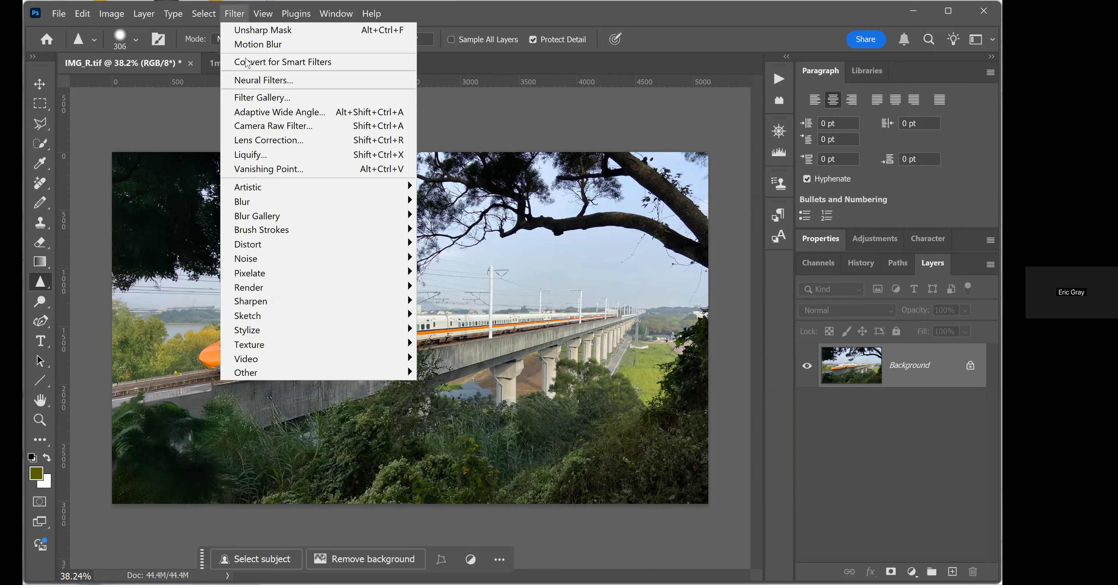
pyautogui.click(265, 126)
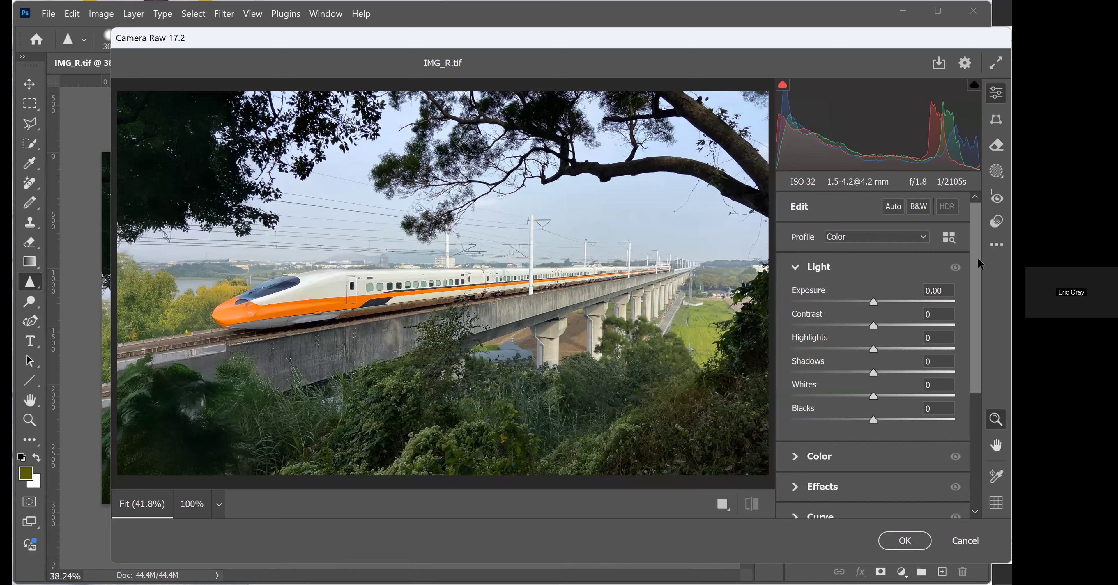
# Step: Collapse the Light adjustments and expand the Effects adjustments
pyautogui.scroll(-3, 975, 295)
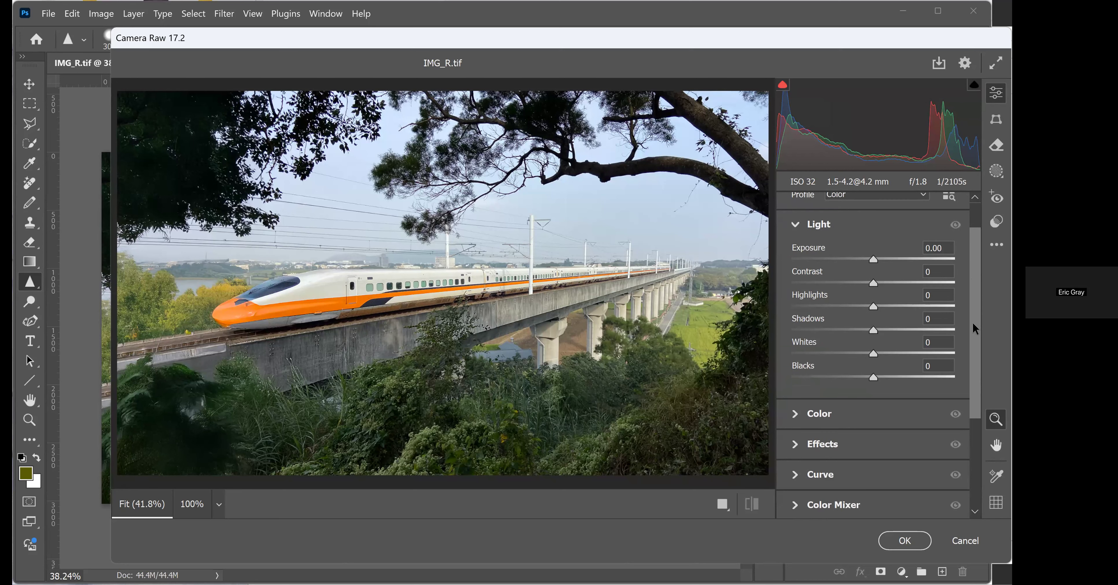
pyautogui.scroll(3, 973, 293)
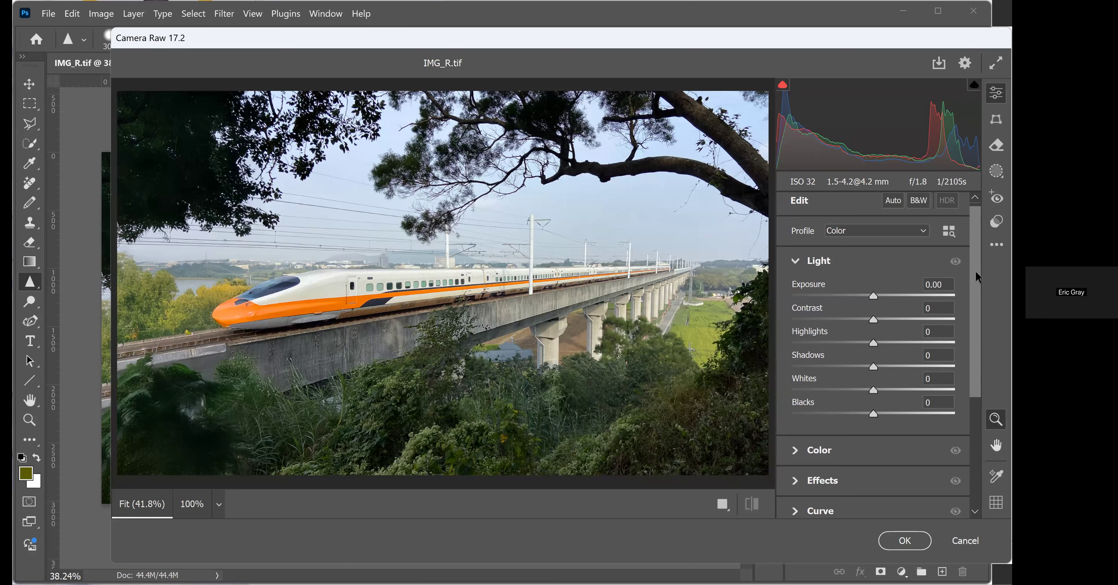
pyautogui.scroll(-2, 976, 287)
pyautogui.click(819, 205)
pyautogui.click(822, 289)
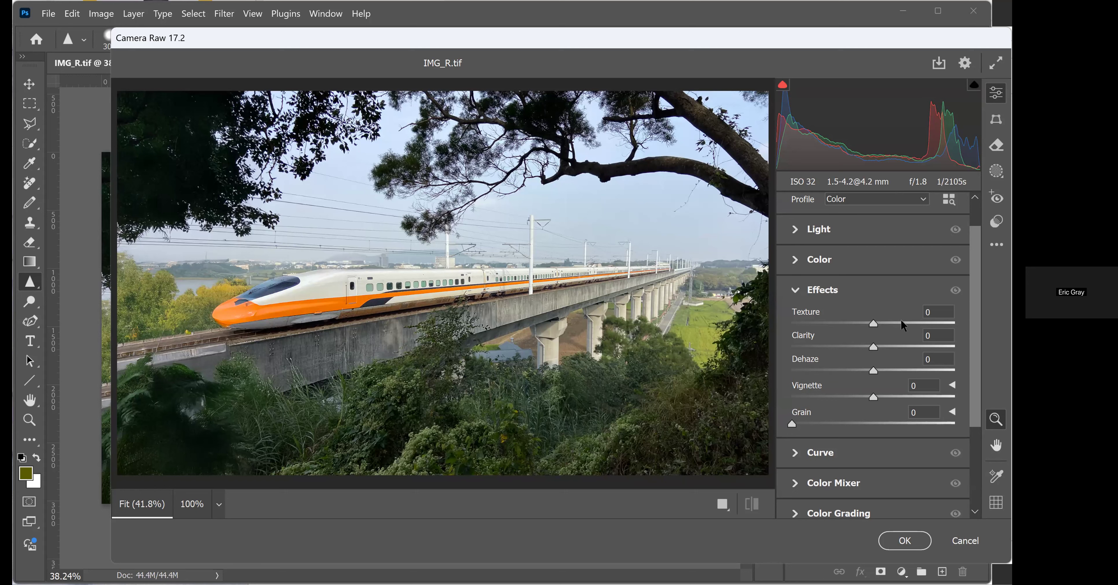
# Step: Try the Texture effect on the train photo at +77 and at +100, and reset it to 0
pyautogui.moveTo(915, 320); pyautogui.dragTo(938, 321)
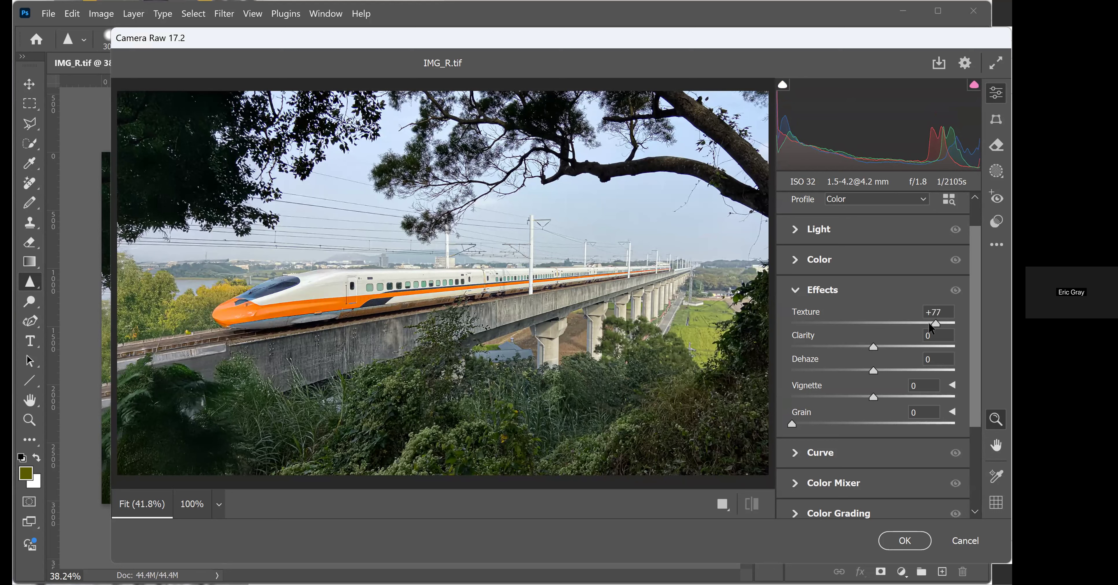
pyautogui.moveTo(897, 329); pyautogui.dragTo(882, 327)
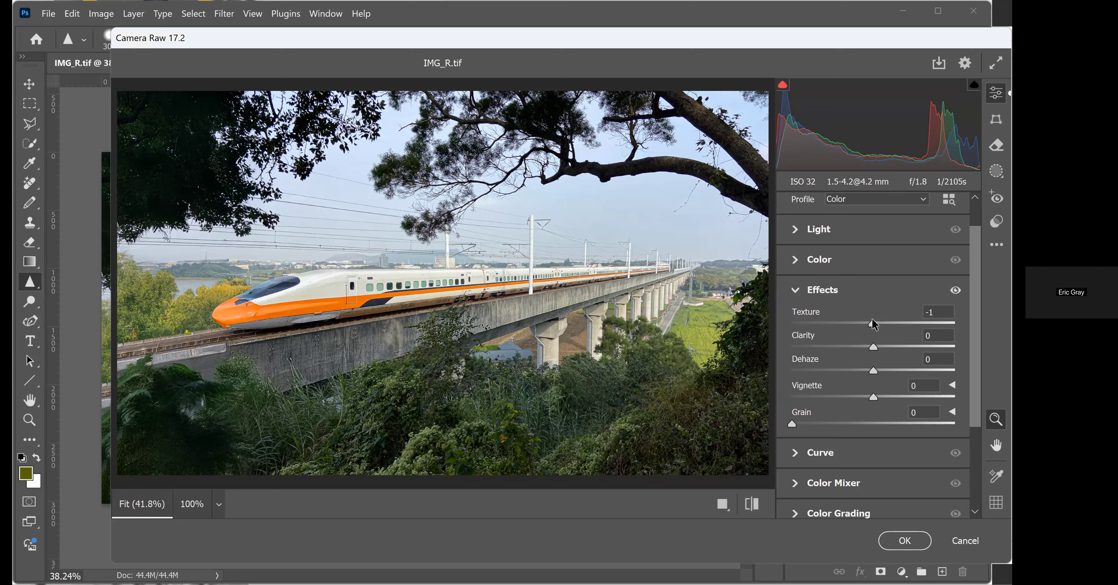
pyautogui.hotkey('ctrl', '+')
pyautogui.hotkey('ctrl', '+')
pyautogui.hotkey('ctrl', '+')
pyautogui.hotkey('ctrl', '+')
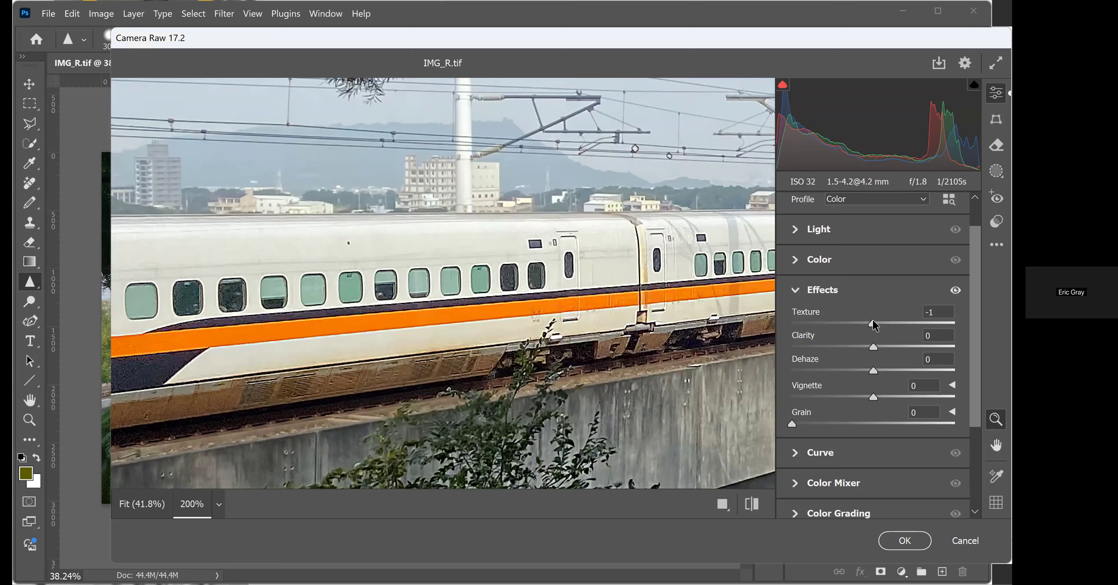
pyautogui.moveTo(874, 326); pyautogui.dragTo(987, 325)
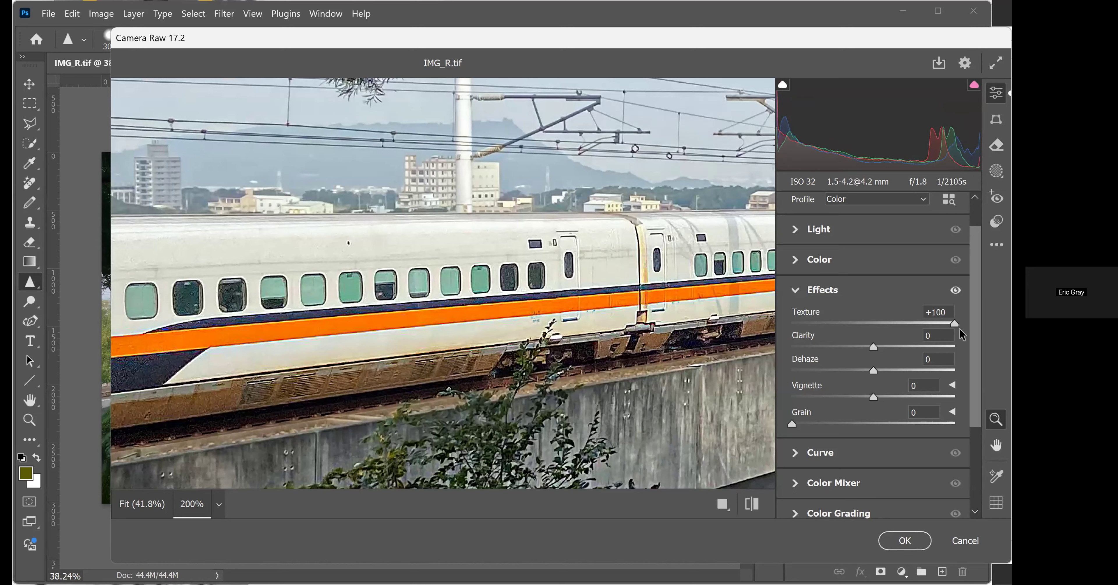
pyautogui.moveTo(955, 323); pyautogui.dragTo(894, 325)
pyautogui.click(874, 326)
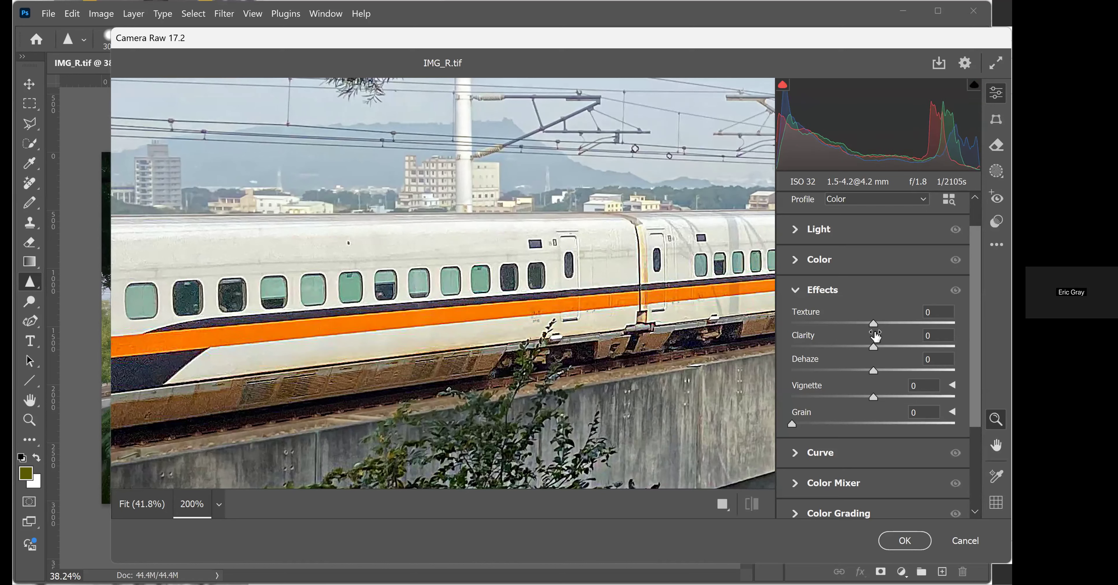
# Step: Set both Texture and Clarity to +100 for the train photo
pyautogui.moveTo(873, 326); pyautogui.dragTo(977, 322)
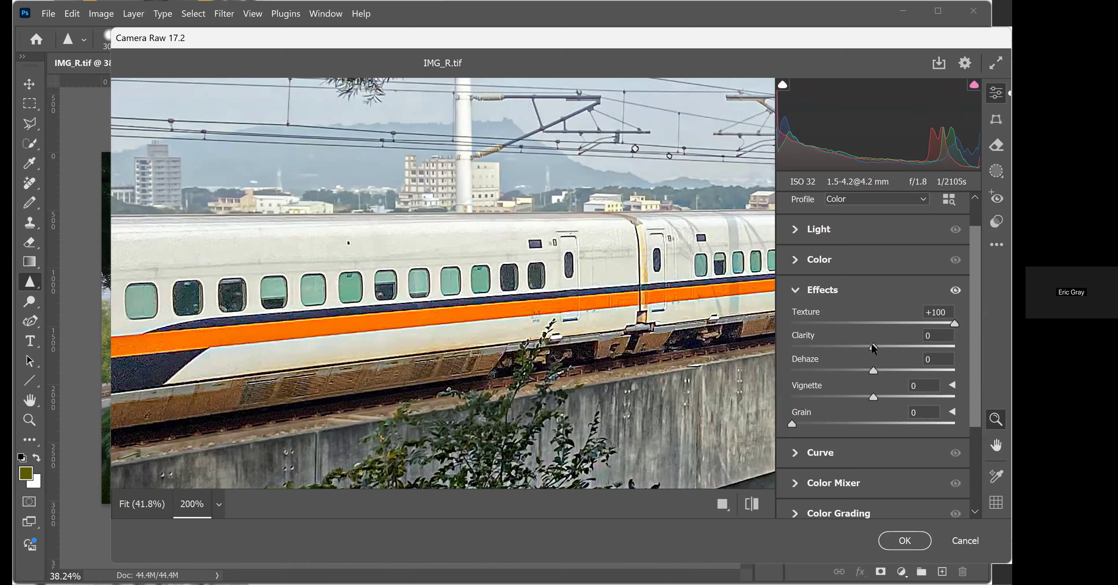
pyautogui.moveTo(872, 344); pyautogui.dragTo(968, 347)
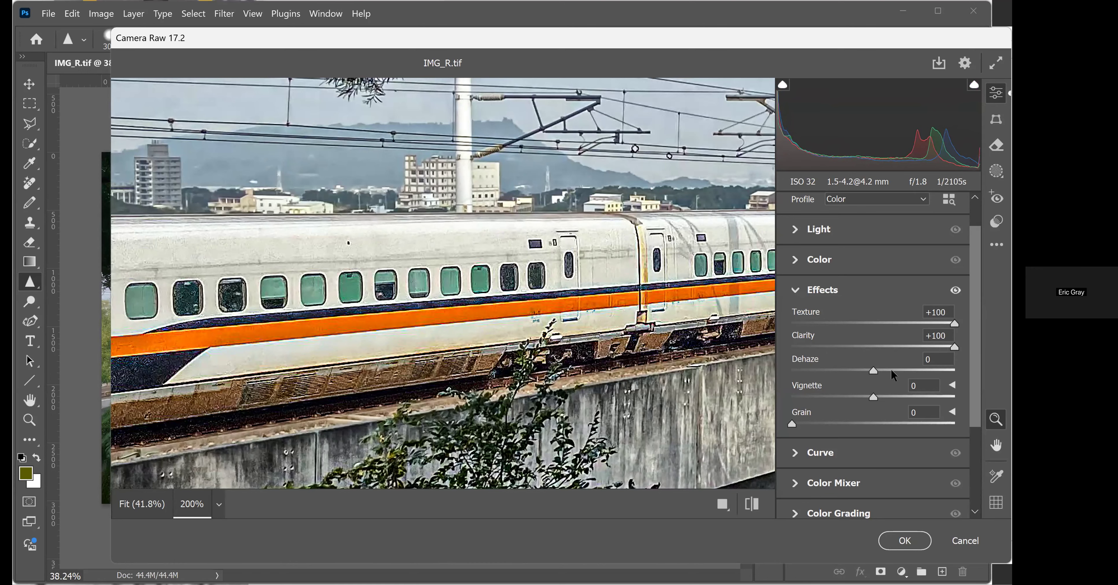
pyautogui.scroll(-4, 532, 366)
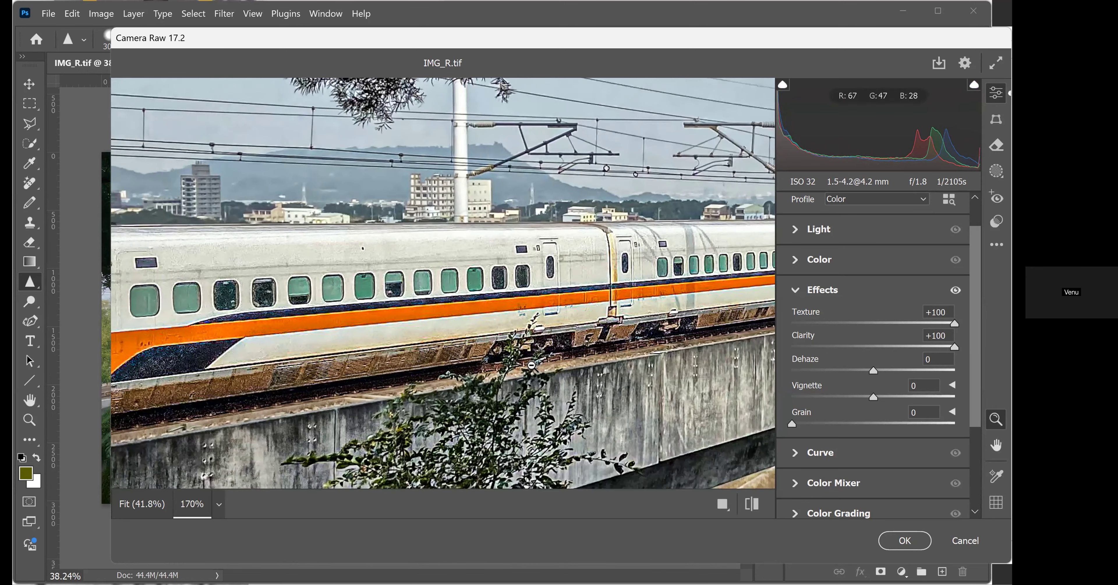
pyautogui.scroll(-10, 531, 366)
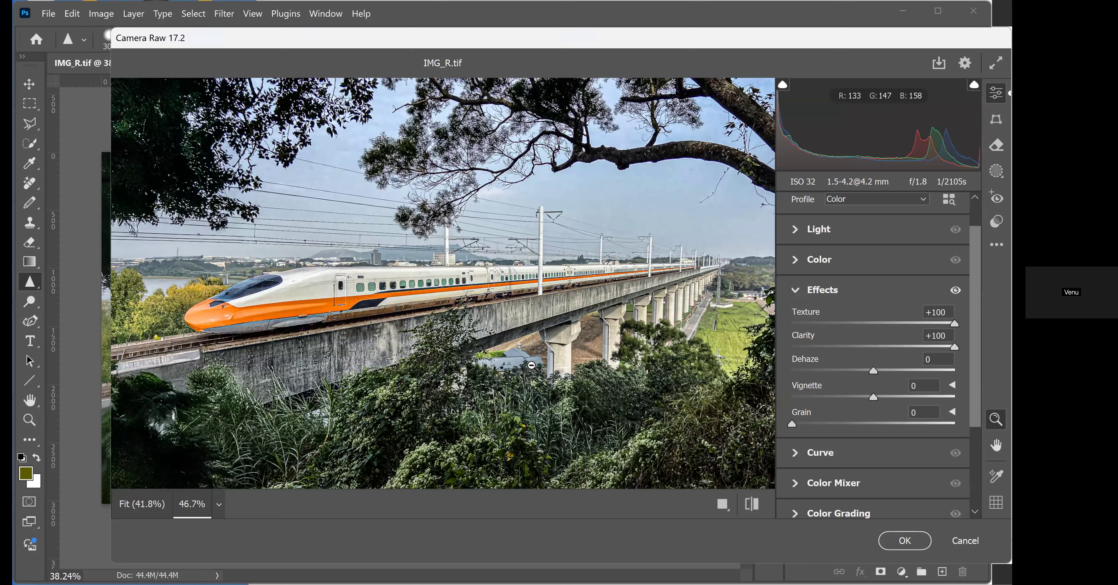